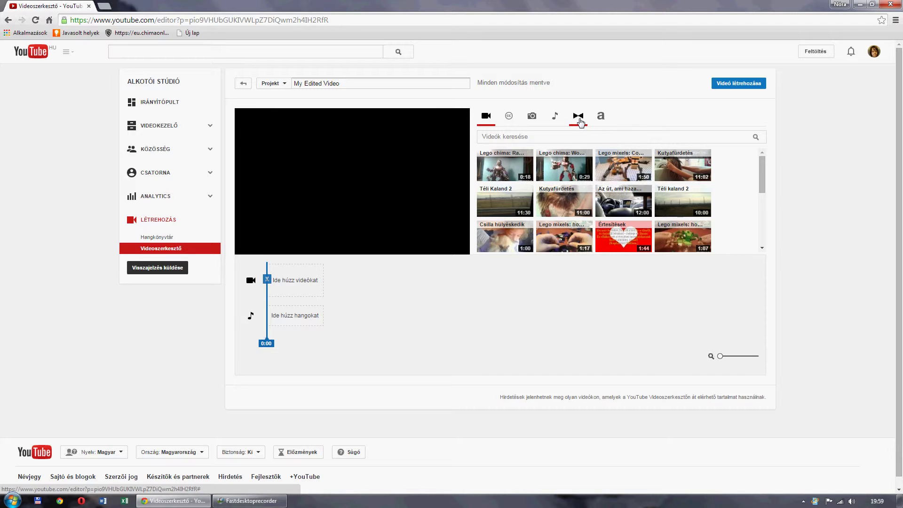
Add the song "Gemini Robot" by Bird Creek from the music library to the audio track
{"action": "left_click", "coordinate": [555, 117]}
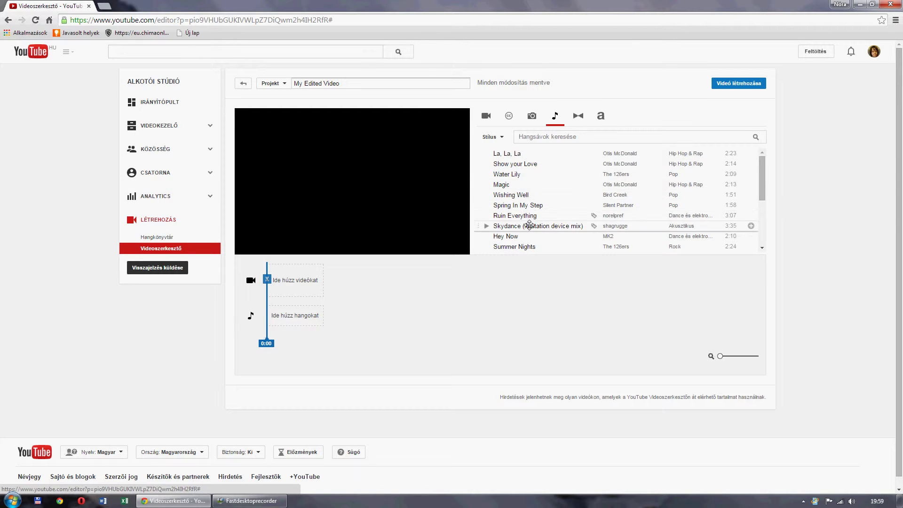
{"action": "scroll", "coordinate": [529, 225], "scroll_direction": "down", "scroll_amount": 1}
{"action": "scroll", "coordinate": [557, 212], "scroll_direction": "down", "scroll_amount": 1}
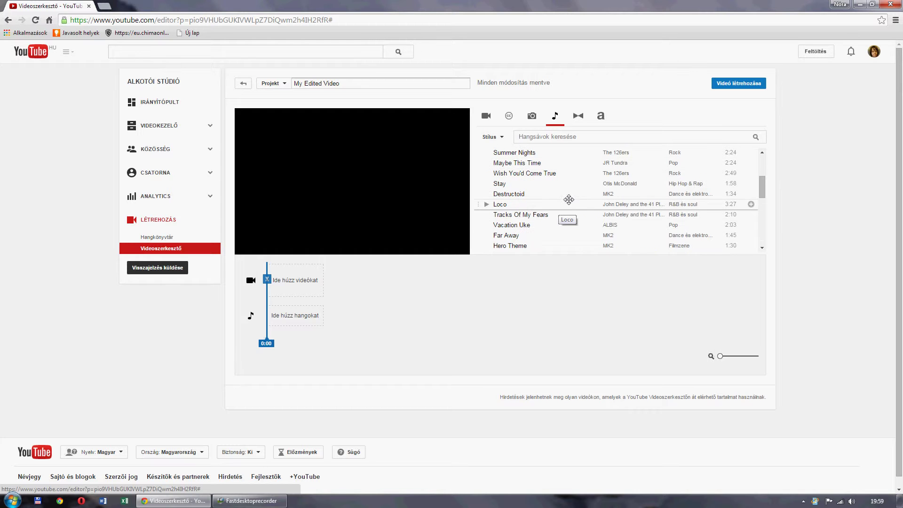
{"action": "scroll", "coordinate": [576, 216], "scroll_direction": "down", "scroll_amount": 1}
{"action": "scroll", "coordinate": [578, 216], "scroll_direction": "down", "scroll_amount": 2}
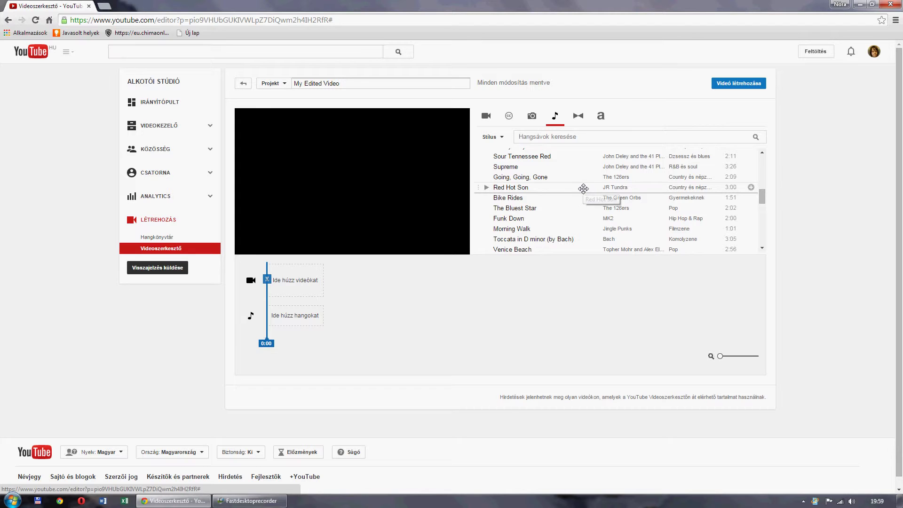
{"action": "scroll", "coordinate": [588, 189], "scroll_direction": "down", "scroll_amount": 2}
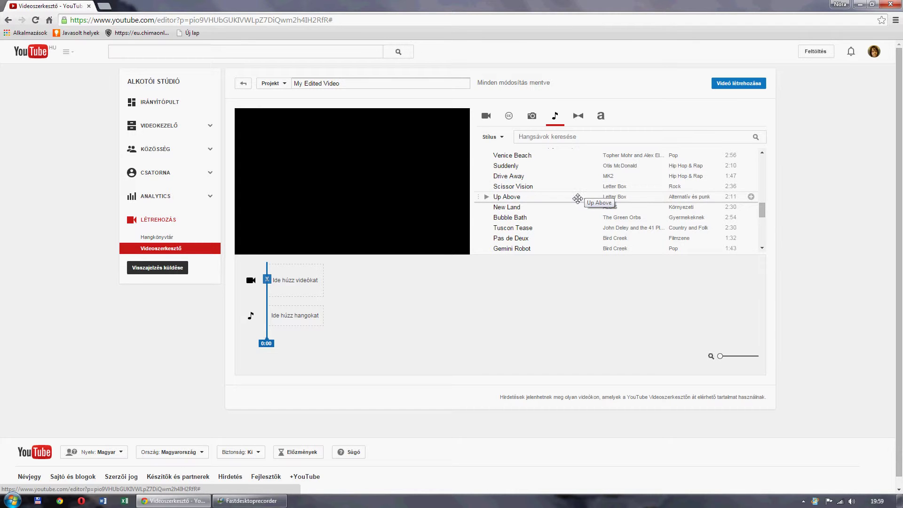
{"action": "scroll", "coordinate": [584, 209], "scroll_direction": "down", "scroll_amount": 1}
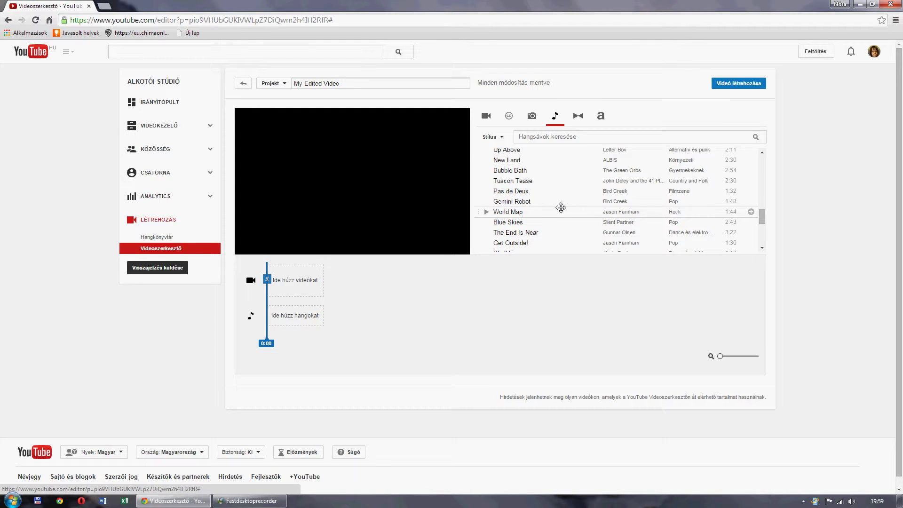
{"action": "left_click_drag", "start_coordinate": [506, 202], "coordinate": [295, 315]}
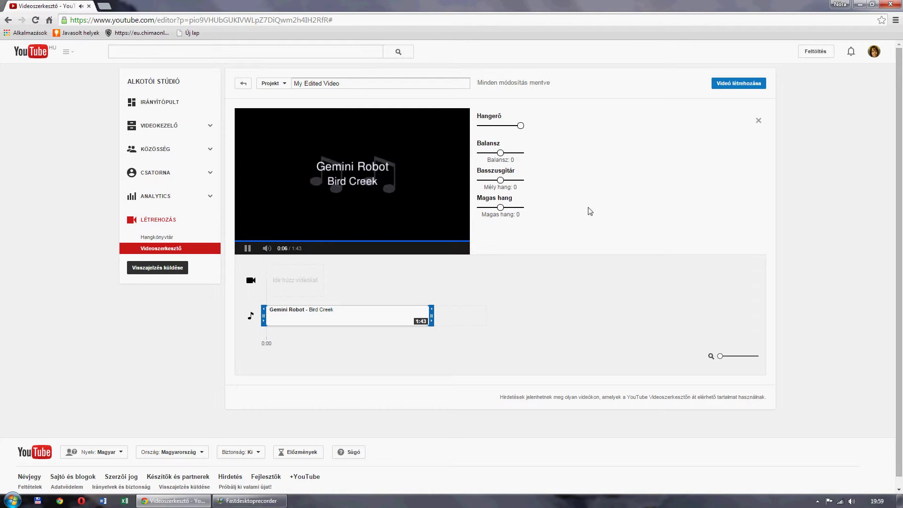
{"action": "left_click", "coordinate": [326, 287]}
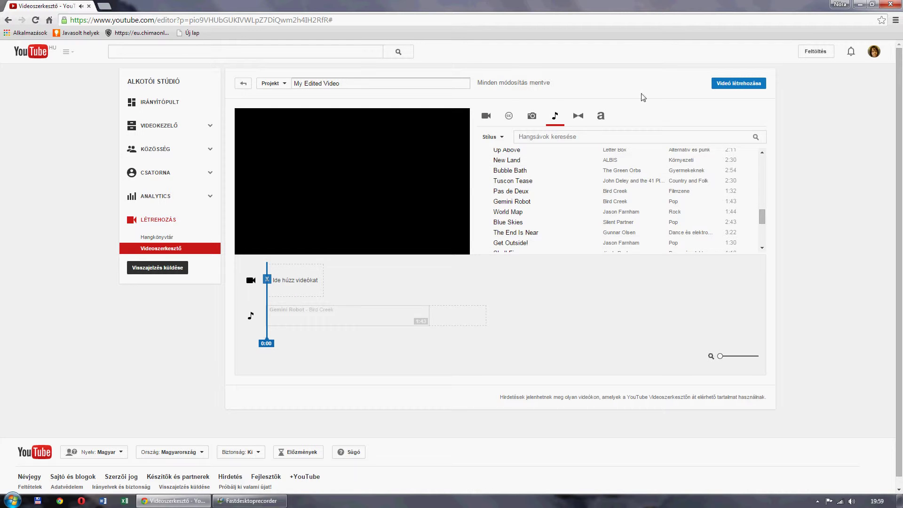
Add a "Cím középen" title to the video track and replace its placeholder text with the creator's full name
{"action": "left_click", "coordinate": [578, 117]}
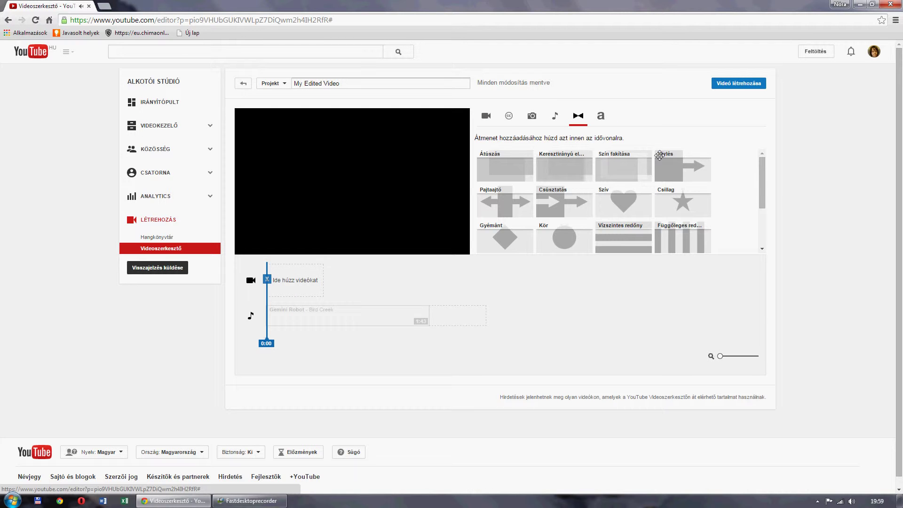
{"action": "left_click", "coordinate": [601, 116]}
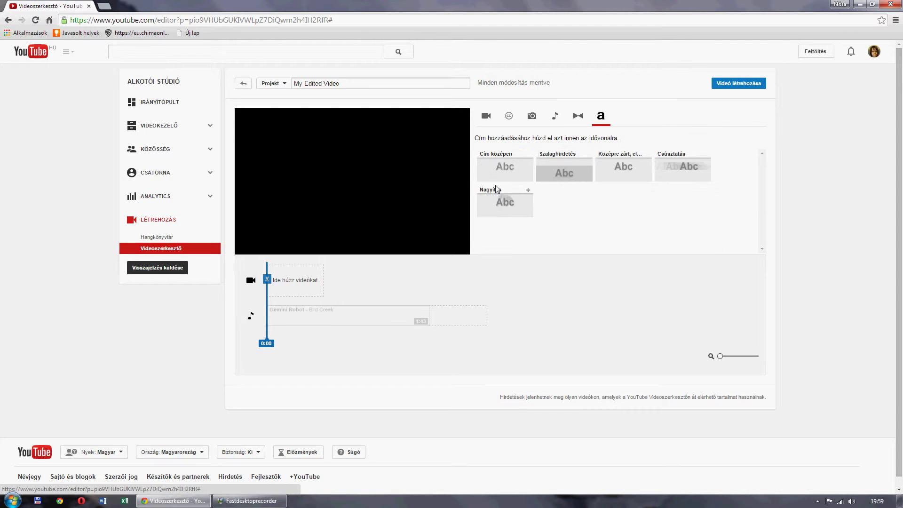
{"action": "left_click_drag", "start_coordinate": [473, 183], "coordinate": [288, 281]}
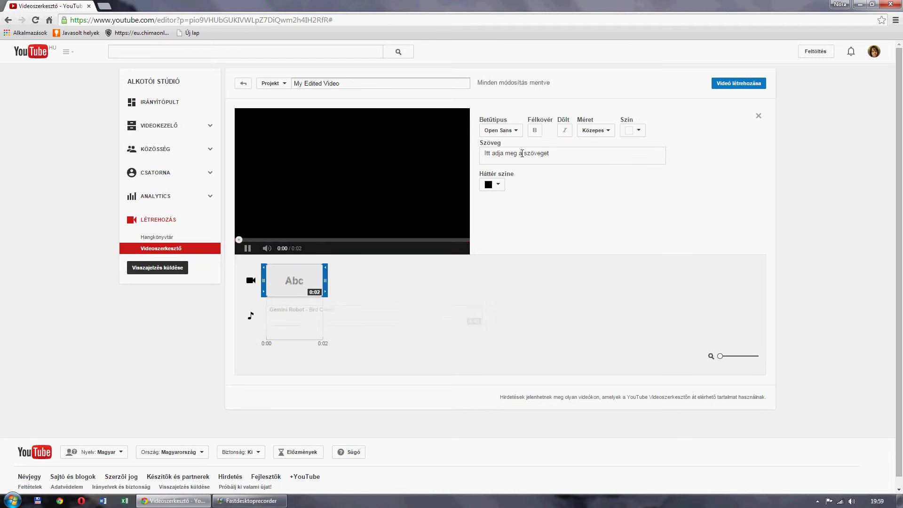
{"action": "left_click", "coordinate": [561, 152]}
{"action": "key", "text": "BackSpace"}
{"action": "key", "text": "BackSpace"}
{"action": "key", "text": "BackSpace"}
{"action": "key", "text": "BackSpace"}
{"action": "key", "text": "BackSpace"}
{"action": "key", "text": "BackSpace"}
{"action": "key", "text": "BackSpace"}
{"action": "key", "text": "BackSpace"}
{"action": "key", "text": "BackSpace"}
{"action": "key", "text": "BackSpace"}
{"action": "key", "text": "BackSpace"}
{"action": "key", "text": "BackSpace"}
{"action": "key", "text": "BackSpace"}
{"action": "key", "text": "BackSpace"}
{"action": "key", "text": "BackSpace"}
{"action": "key", "text": "BackSpace"}
{"action": "key", "text": "BackSpace"}
{"action": "key", "text": "BackSpace"}
{"action": "key", "text": "BackSpace"}
{"action": "key", "text": "BackSpace"}
{"action": "type", "text": "Nényei Nóra"}
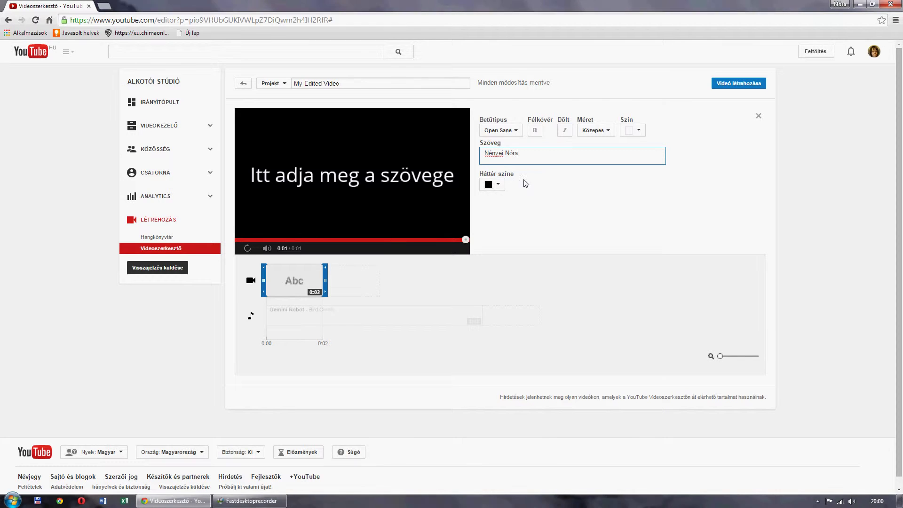
Set the name title's background to white and its text colour to black
{"action": "left_click", "coordinate": [498, 185]}
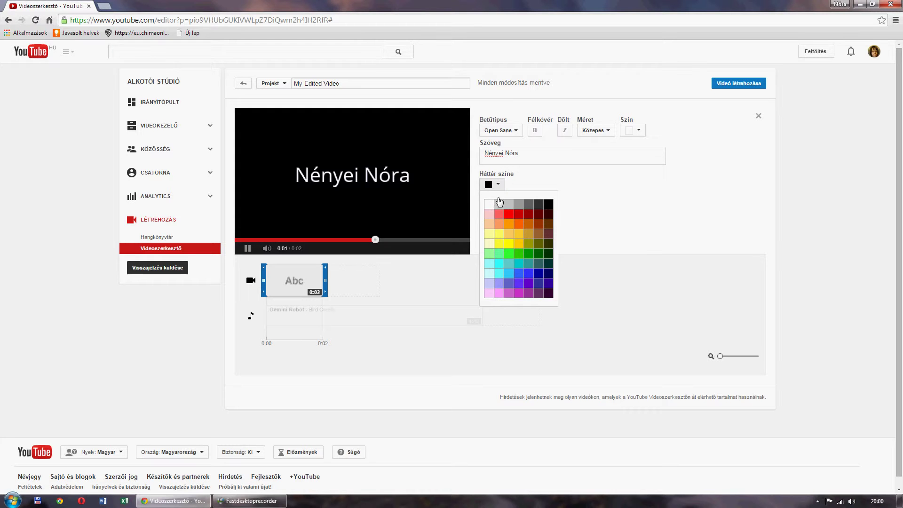
{"action": "left_click", "coordinate": [499, 203]}
{"action": "left_click", "coordinate": [635, 130]}
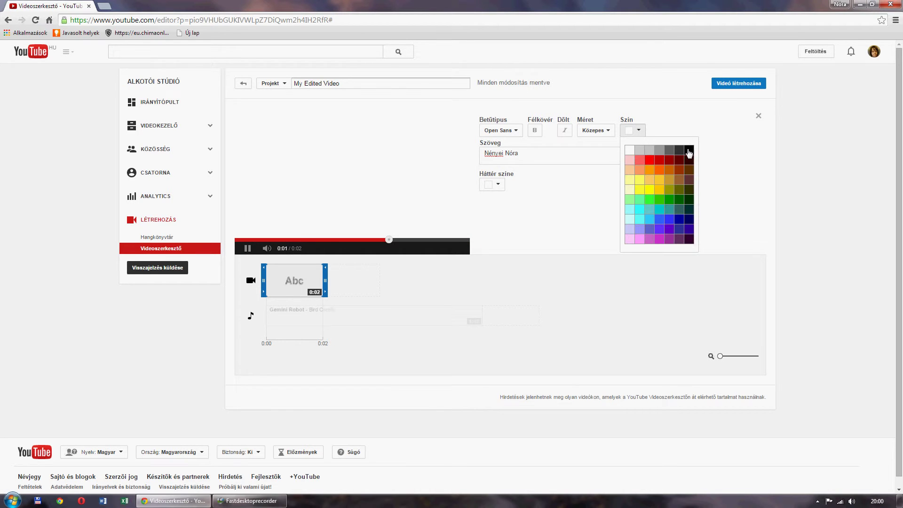
{"action": "left_click", "coordinate": [689, 153]}
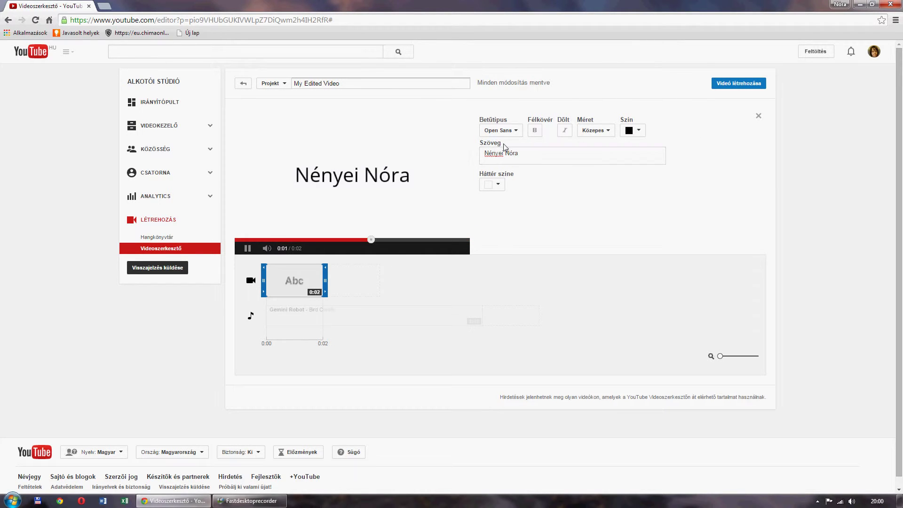
Look through the fonts for the name title, try Arial and return to Open Sans
{"action": "left_click", "coordinate": [518, 132]}
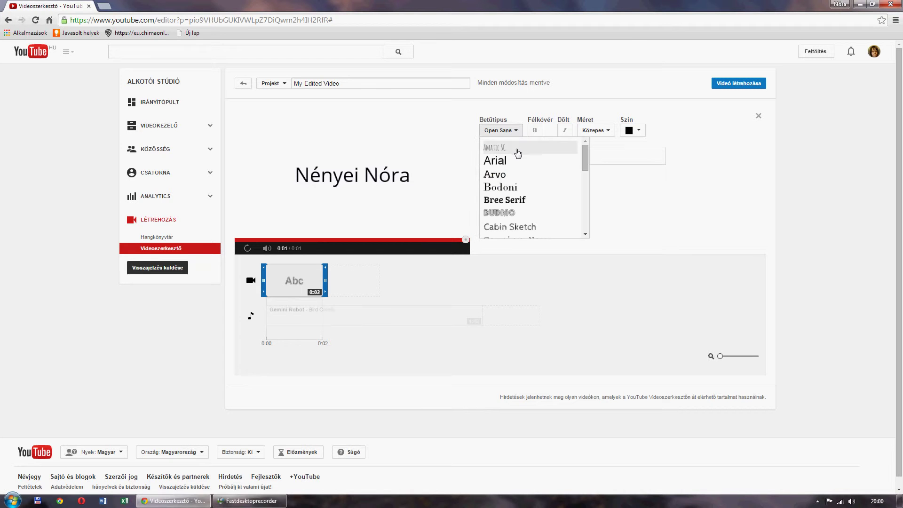
{"action": "scroll", "coordinate": [534, 193], "scroll_direction": "down", "scroll_amount": 10}
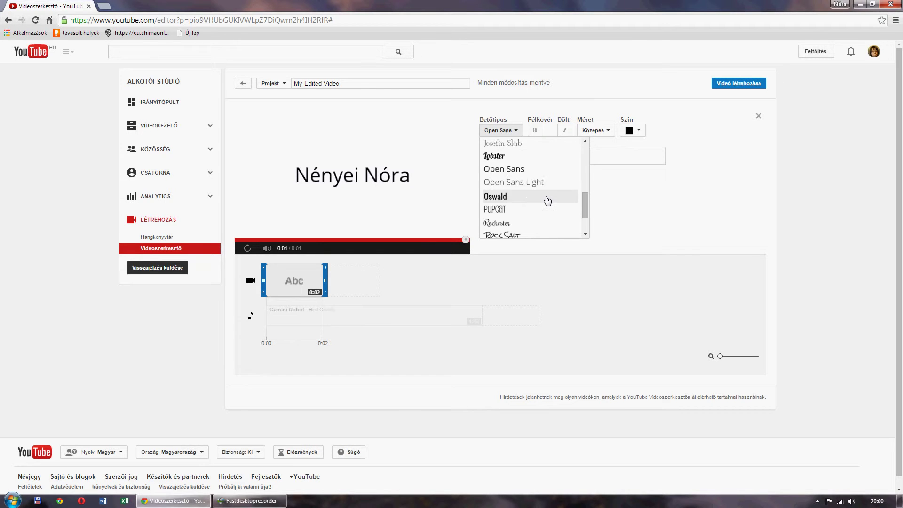
{"action": "scroll", "coordinate": [616, 198], "scroll_direction": "up", "scroll_amount": 1}
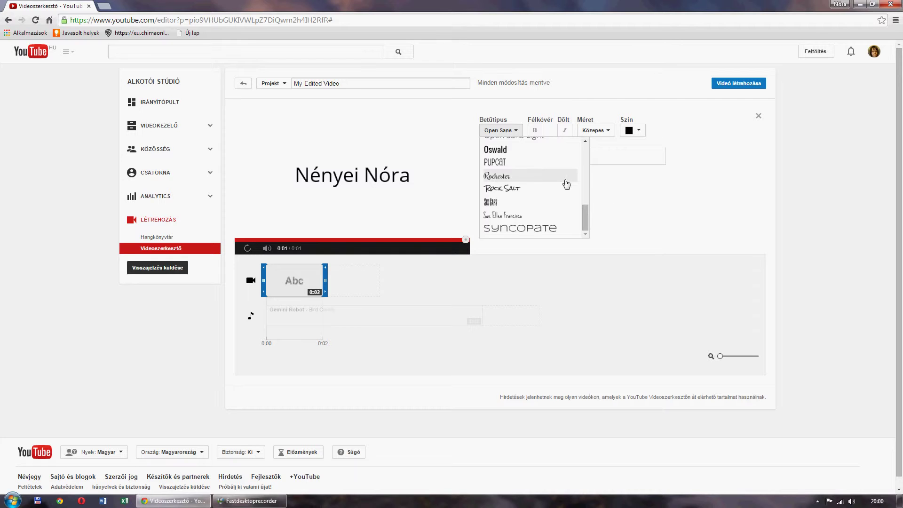
{"action": "scroll", "coordinate": [536, 179], "scroll_direction": "up", "scroll_amount": 5}
{"action": "scroll", "coordinate": [533, 175], "scroll_direction": "up", "scroll_amount": 3}
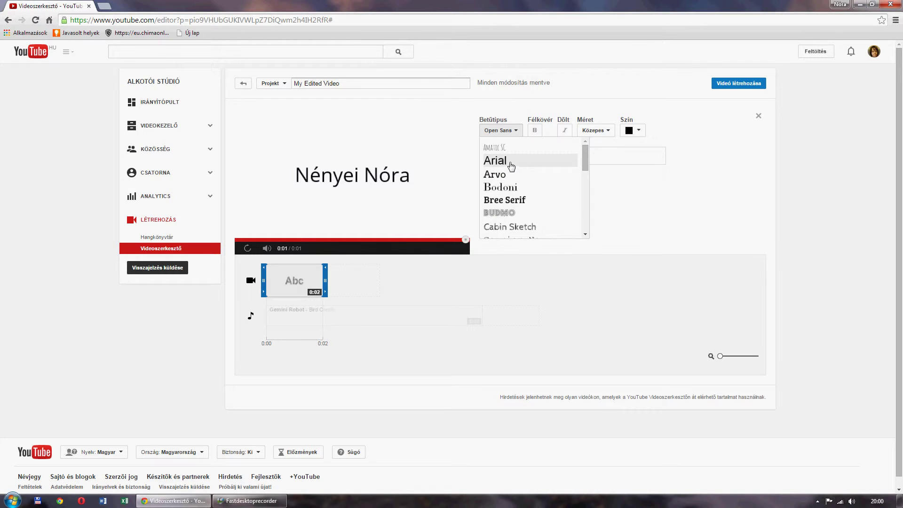
{"action": "left_click", "coordinate": [512, 166]}
{"action": "left_click", "coordinate": [502, 130]}
{"action": "scroll", "coordinate": [520, 183], "scroll_direction": "down", "scroll_amount": 8}
{"action": "scroll", "coordinate": [522, 182], "scroll_direction": "up", "scroll_amount": 3}
{"action": "scroll", "coordinate": [551, 203], "scroll_direction": "down", "scroll_amount": 1}
{"action": "scroll", "coordinate": [551, 202], "scroll_direction": "down", "scroll_amount": 1}
{"action": "left_click", "coordinate": [518, 167]}
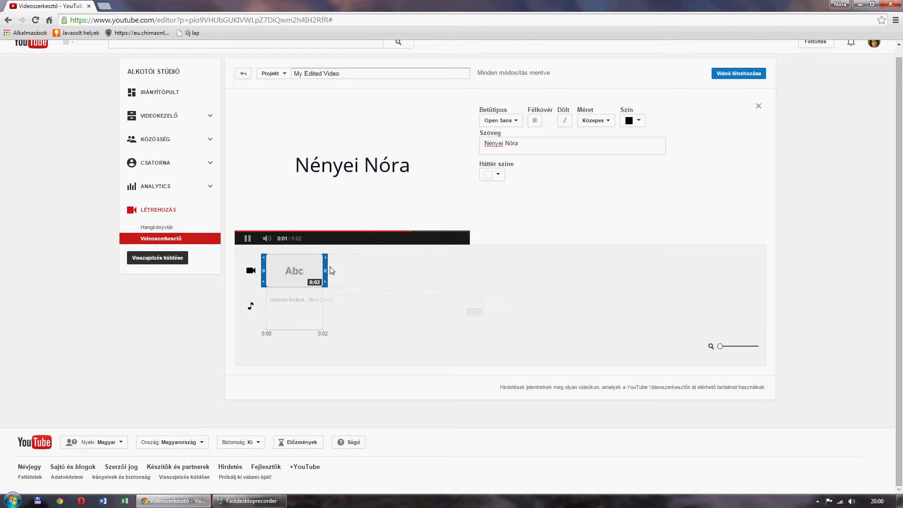
Extend the name title's duration to 4 seconds and close its settings
{"action": "left_click_drag", "start_coordinate": [330, 270], "coordinate": [341, 266]}
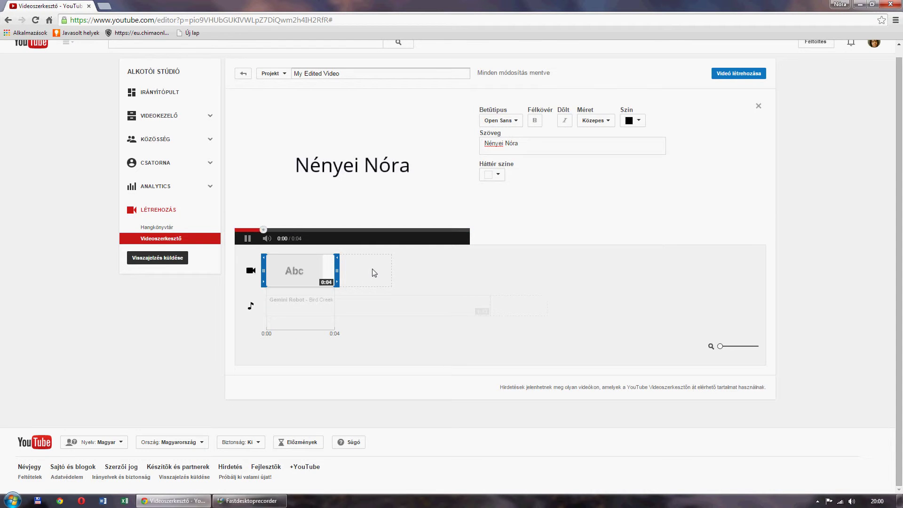
{"action": "left_click", "coordinate": [374, 273]}
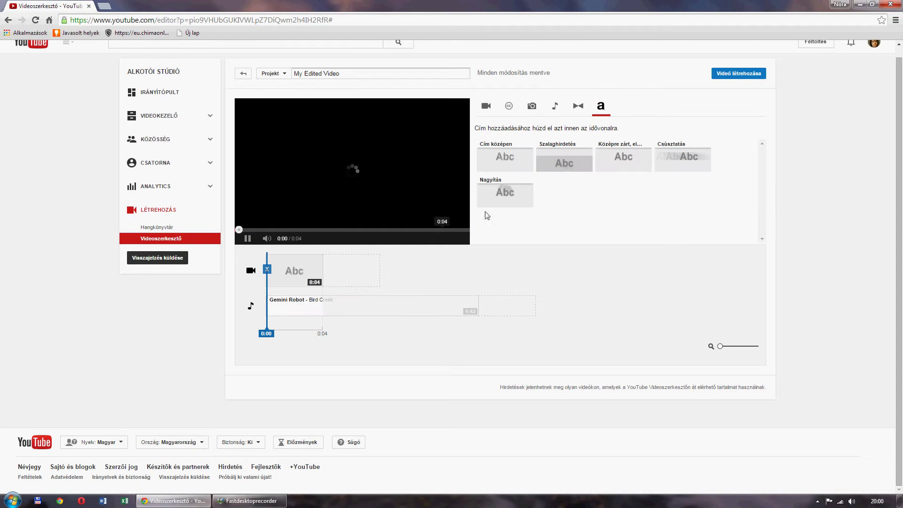
Place an "Átúszás" transition before the name title and another one after it
{"action": "left_click", "coordinate": [578, 105]}
{"action": "scroll", "coordinate": [578, 113], "scroll_direction": "up", "scroll_amount": 1}
{"action": "left_click_drag", "start_coordinate": [505, 167], "coordinate": [266, 280]}
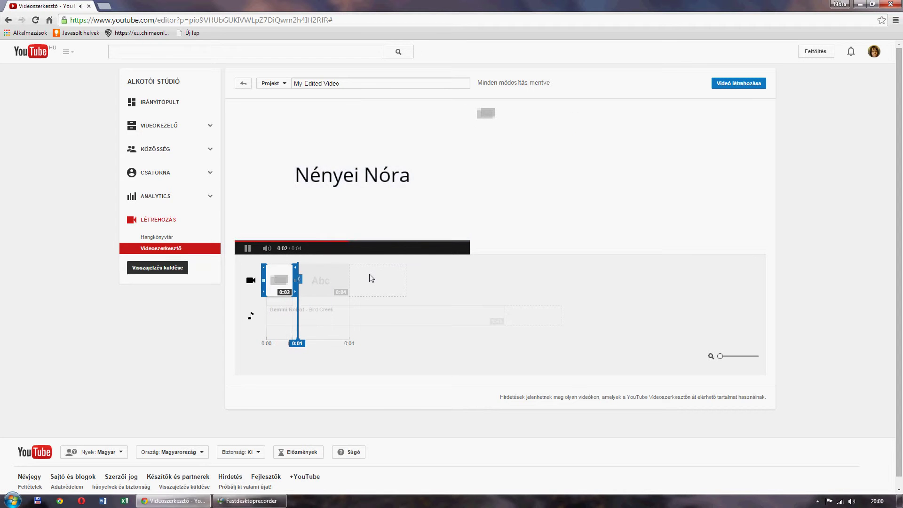
{"action": "left_click", "coordinate": [379, 284]}
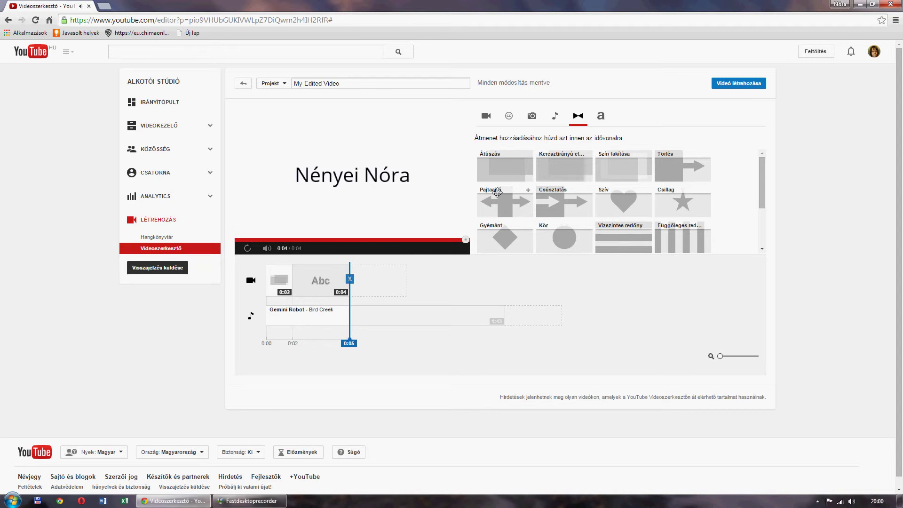
{"action": "left_click_drag", "start_coordinate": [492, 166], "coordinate": [362, 279]}
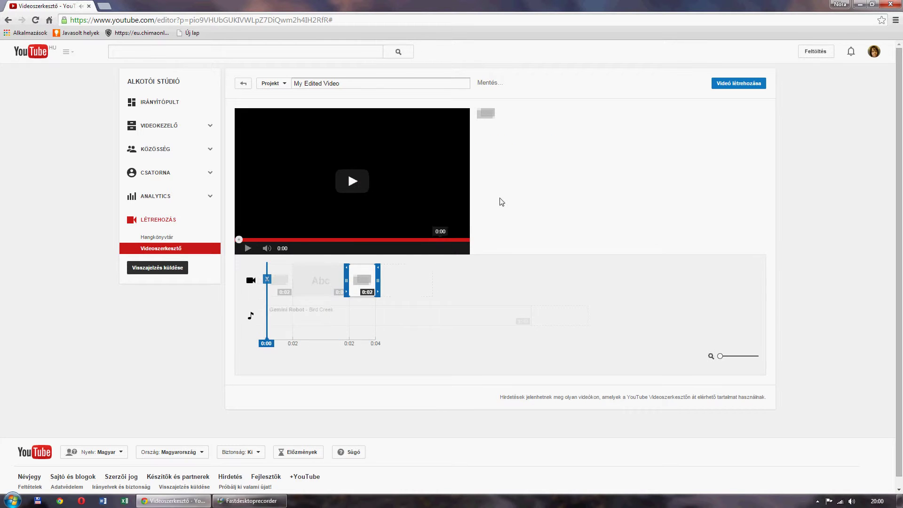
{"action": "left_click", "coordinate": [419, 282]}
Add a second "Cím középen" title at the end of the video track with black text on a white background
{"action": "left_click", "coordinate": [600, 117]}
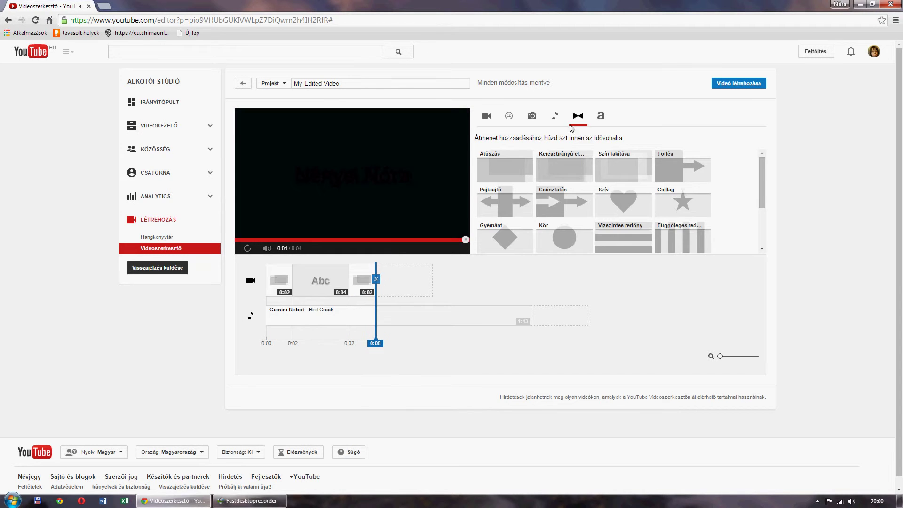
{"action": "left_click_drag", "start_coordinate": [498, 175], "coordinate": [406, 281]}
{"action": "left_click", "coordinate": [494, 185]}
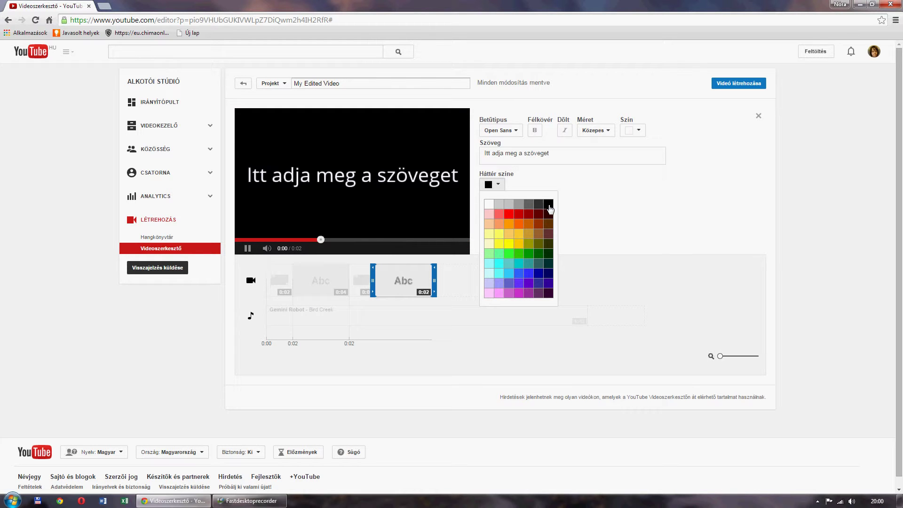
{"action": "left_click", "coordinate": [640, 132]}
{"action": "left_click", "coordinate": [688, 150]}
{"action": "left_click", "coordinate": [497, 184]}
{"action": "left_click", "coordinate": [488, 204]}
Replace the second title's placeholder text with "Bemutatja..." and extend its duration to 5 seconds
{"action": "left_click", "coordinate": [558, 158]}
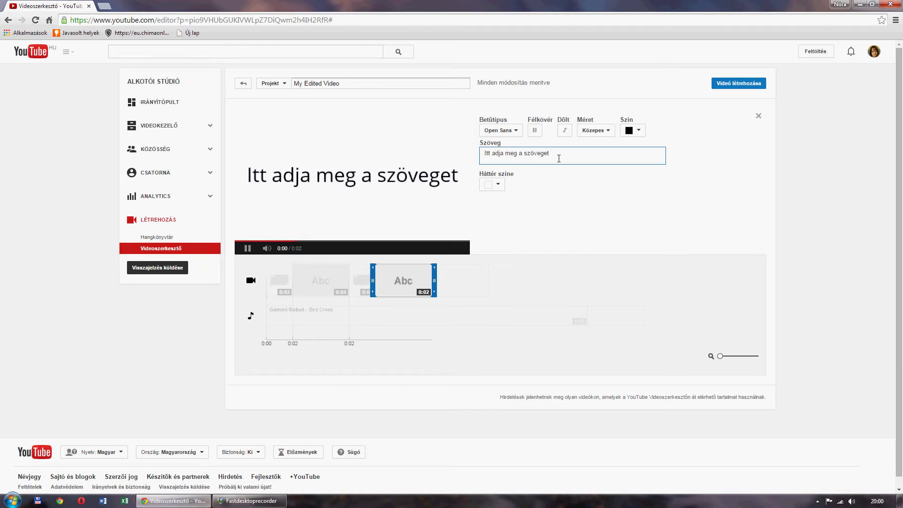
{"action": "key", "text": "BackSpace"}
{"action": "key", "text": "BackSpace"}
{"action": "key", "text": "BackSpace"}
{"action": "key", "text": "BackSpace"}
{"action": "key", "text": "BackSpace"}
{"action": "key", "text": "BackSpace"}
{"action": "key", "text": "BackSpace"}
{"action": "key", "text": "BackSpace"}
{"action": "key", "text": "BackSpace"}
{"action": "key", "text": "BackSpace"}
{"action": "key", "text": "BackSpace"}
{"action": "key", "text": "BackSpace"}
{"action": "key", "text": "BackSpace"}
{"action": "key", "text": "BackSpace"}
{"action": "key", "text": "BackSpace"}
{"action": "key", "text": "BackSpace"}
{"action": "key", "text": "BackSpace"}
{"action": "key", "text": "BackSpace"}
{"action": "key", "text": "BackSpace"}
{"action": "key", "text": "BackSpace"}
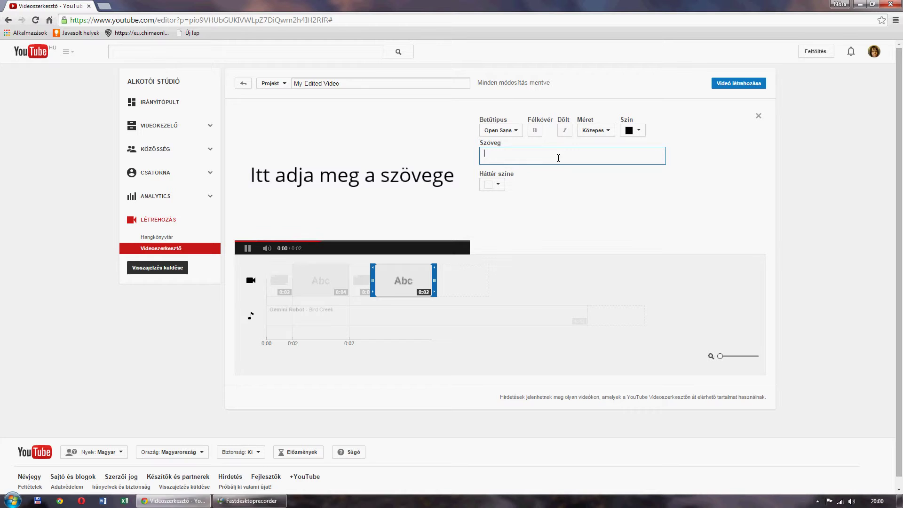
{"action": "type", "text": "Bemutatja"}
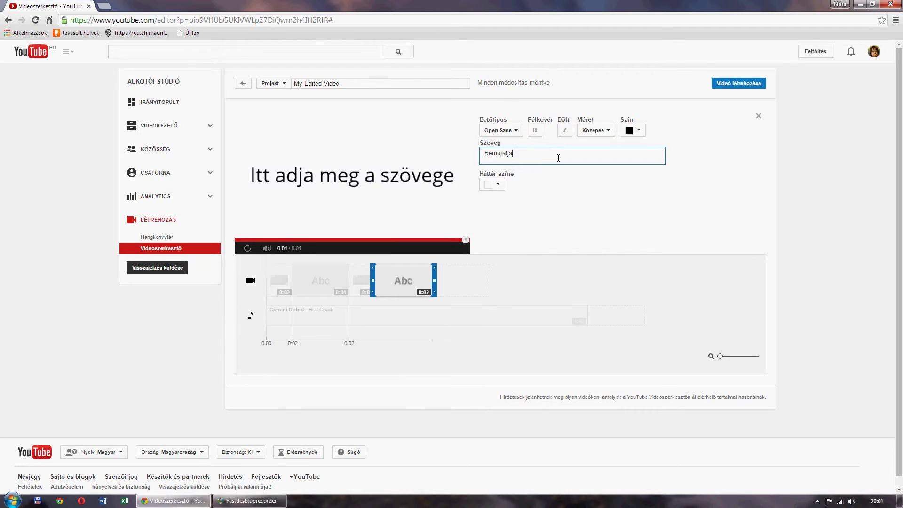
{"action": "type", "text": "..."}
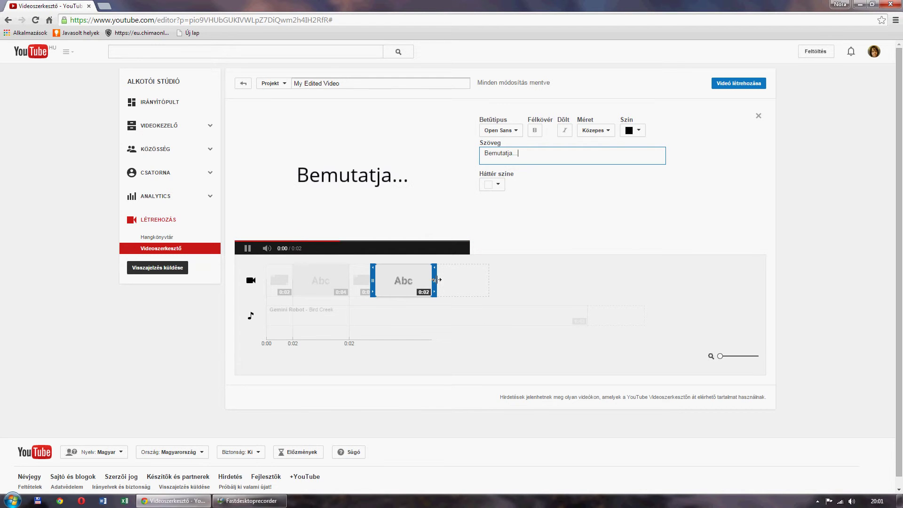
{"action": "left_click_drag", "start_coordinate": [435, 281], "coordinate": [398, 279]}
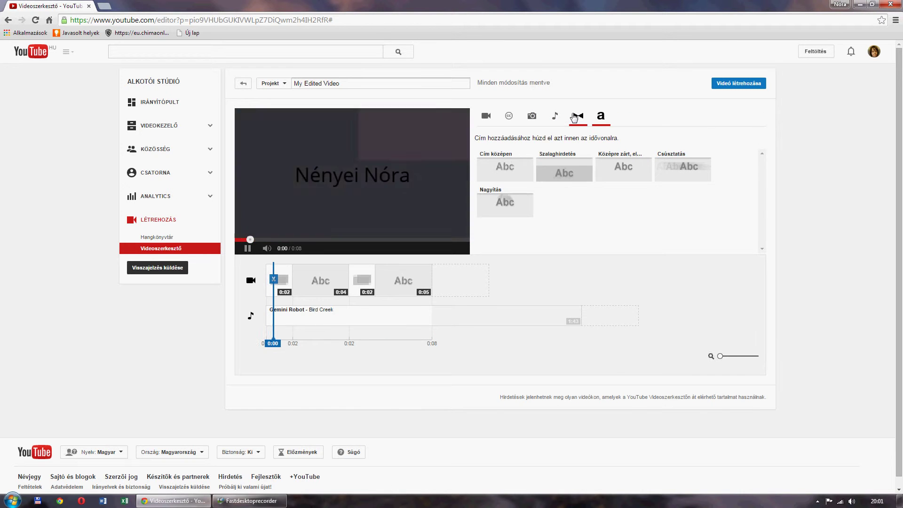
Place an "Átúszás" transition after the "Bemutatja..." title and a third "Cím középen" title behind it
{"action": "left_click", "coordinate": [578, 115]}
{"action": "left_click_drag", "start_coordinate": [503, 166], "coordinate": [484, 282]}
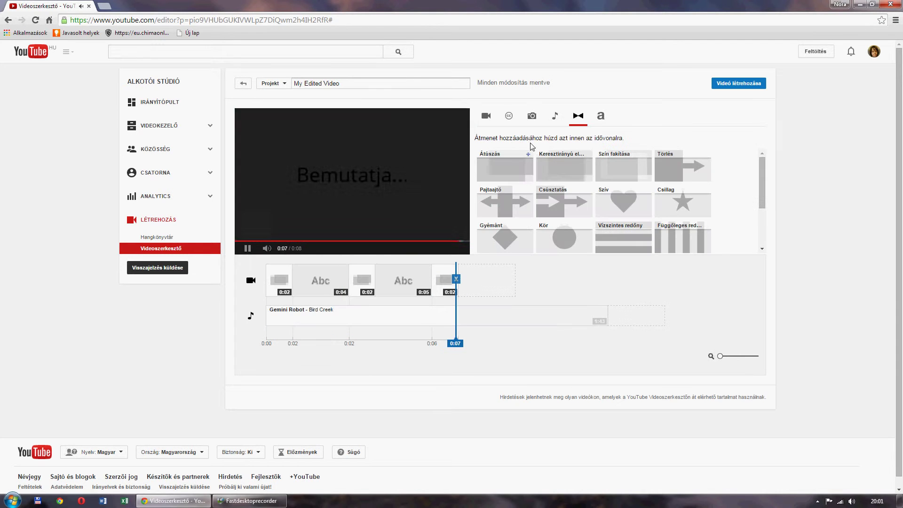
{"action": "left_click", "coordinate": [601, 117]}
{"action": "left_click_drag", "start_coordinate": [497, 173], "coordinate": [490, 278]}
Replace the third title's placeholder text with "Hogyan neveljük toptartó képességünket!" on two lines and extend its duration to 4 seconds
{"action": "left_click", "coordinate": [566, 151]}
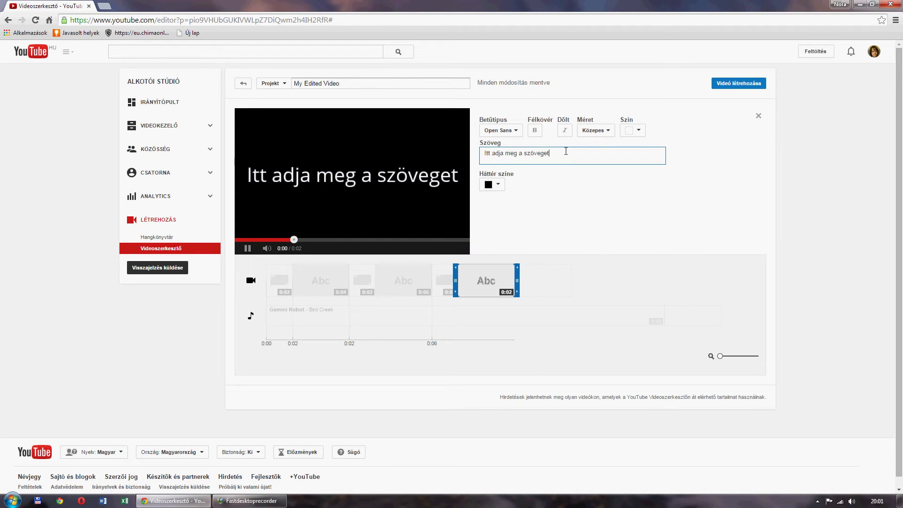
{"action": "key", "text": "BackSpace"}
{"action": "key", "text": "BackSpace"}
{"action": "key", "text": "BackSpace"}
{"action": "key", "text": "BackSpace"}
{"action": "key", "text": "BackSpace"}
{"action": "key", "text": "BackSpace"}
{"action": "key", "text": "BackSpace"}
{"action": "key", "text": "BackSpace"}
{"action": "key", "text": "BackSpace"}
{"action": "key", "text": "BackSpace"}
{"action": "key", "text": "BackSpace"}
{"action": "key", "text": "BackSpace"}
{"action": "key", "text": "BackSpace"}
{"action": "key", "text": "BackSpace"}
{"action": "key", "text": "BackSpace"}
{"action": "key", "text": "BackSpace"}
{"action": "key", "text": "BackSpace"}
{"action": "key", "text": "BackSpace"}
{"action": "key", "text": "BackSpace"}
{"action": "key", "text": "BackSpace"}
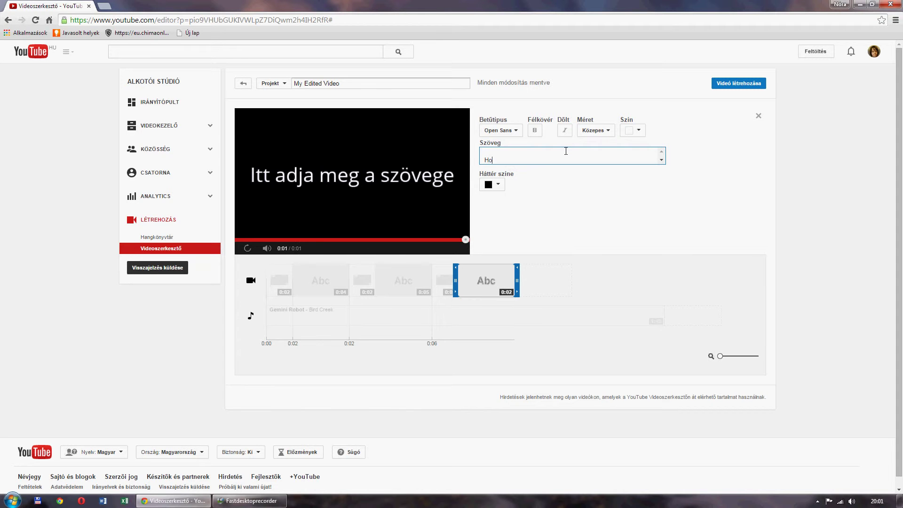
{"action": "type", "text": "Hogyan"}
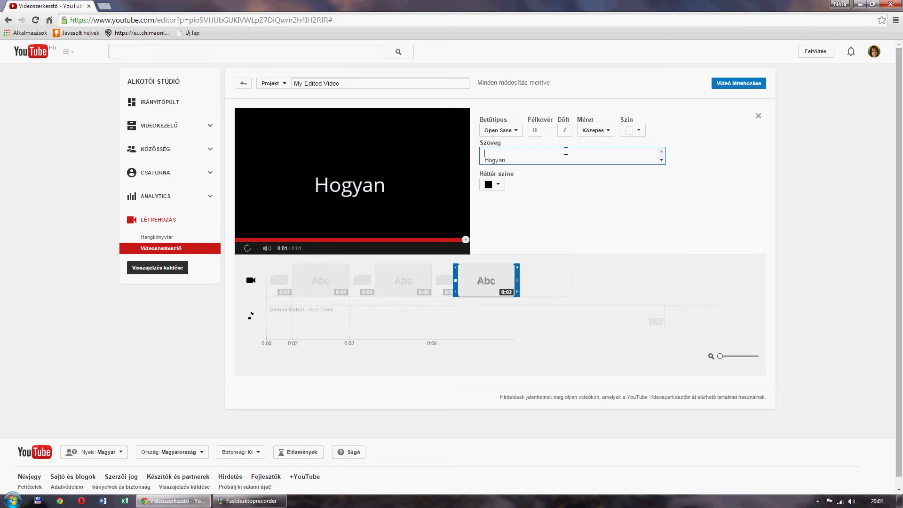
{"action": "key", "text": "BackSpace"}
{"action": "type", "text": "nevel"}
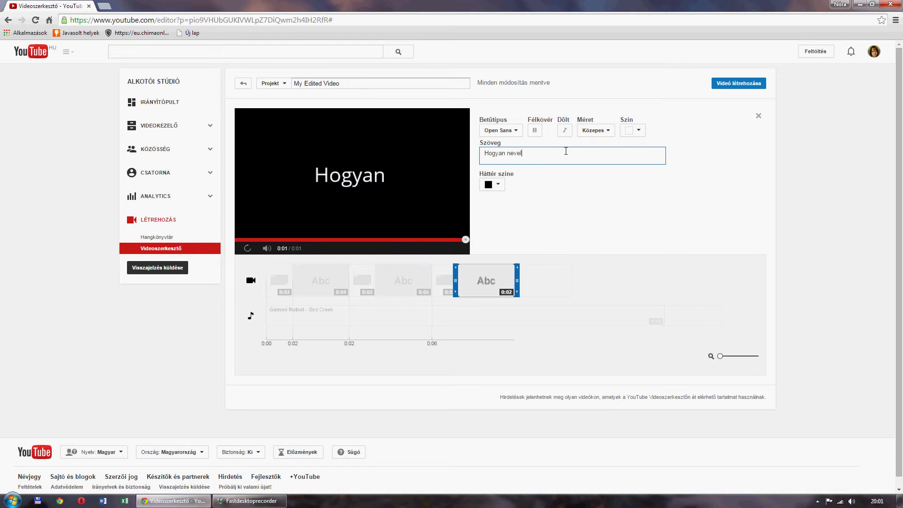
{"action": "type", "text": "jük top"}
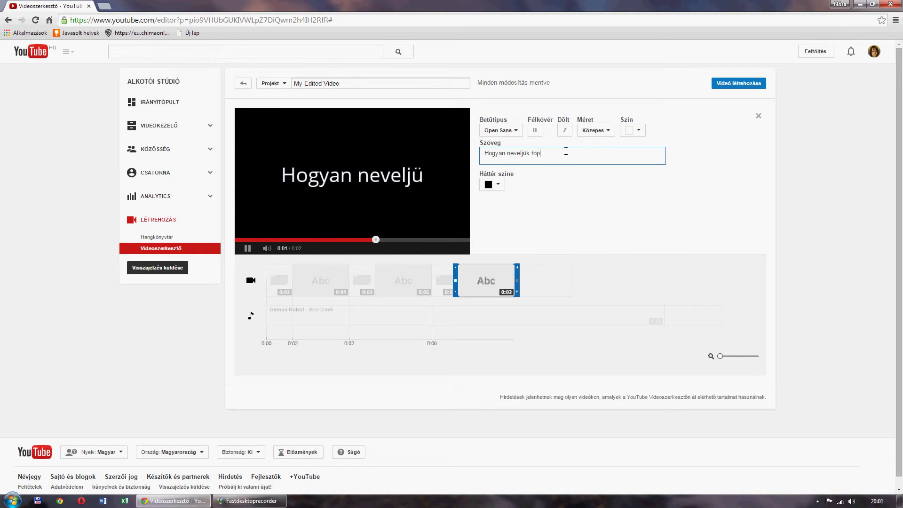
{"action": "type", "text": "taró"}
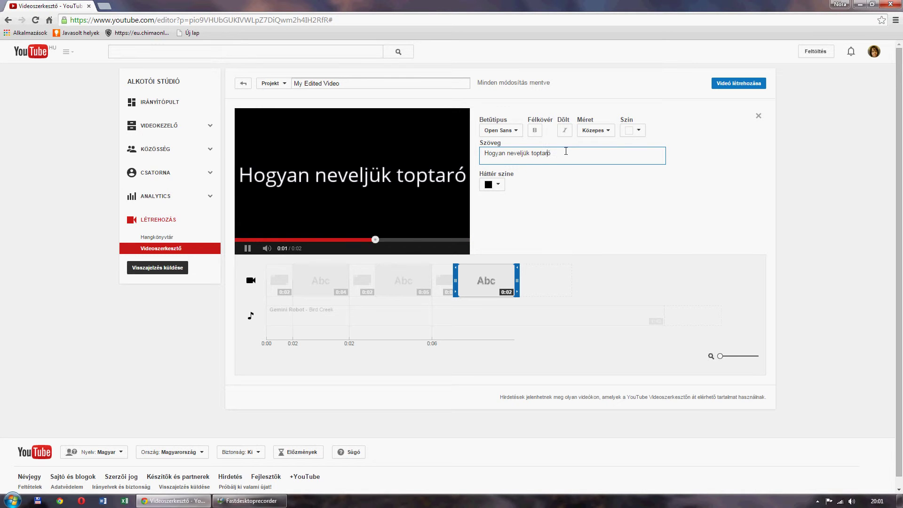
{"action": "type", "text": "t"}
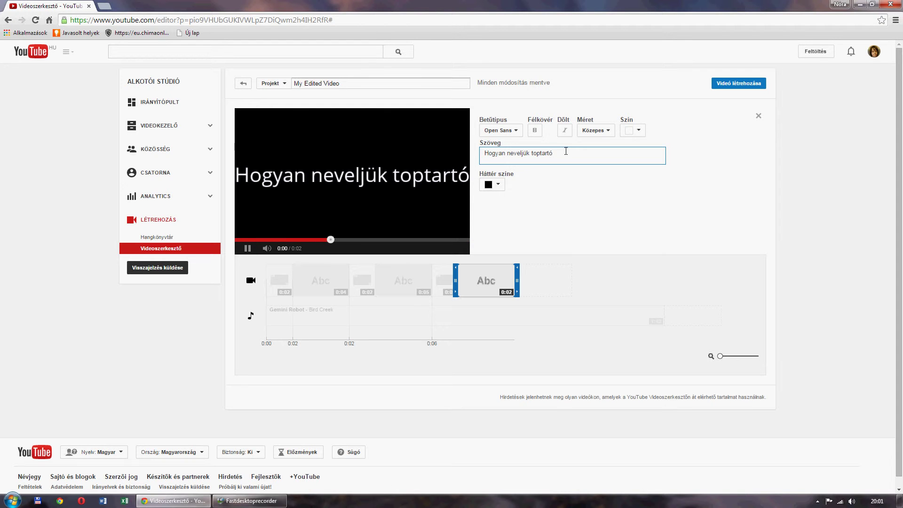
{"action": "key", "text": "Return"}
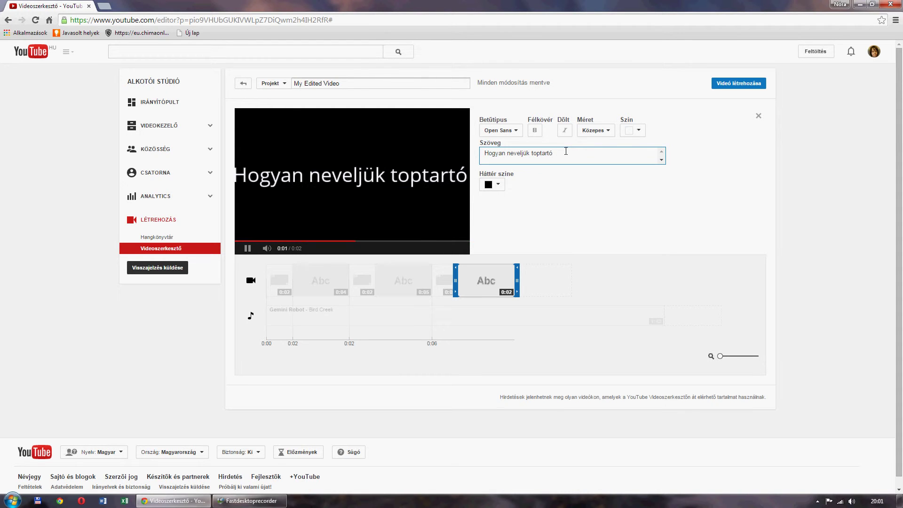
{"action": "type", "text": "képességünket!"}
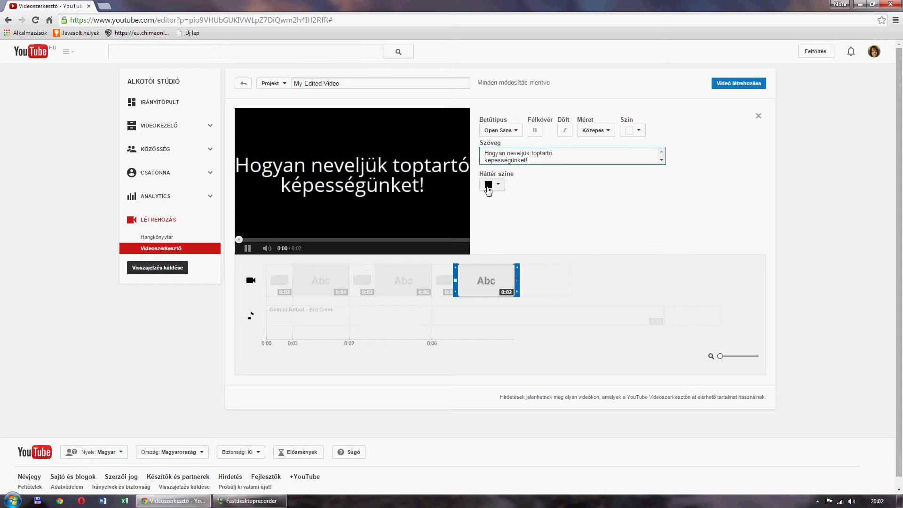
{"action": "left_click_drag", "start_coordinate": [517, 280], "coordinate": [475, 273]}
{"action": "left_click", "coordinate": [520, 275]}
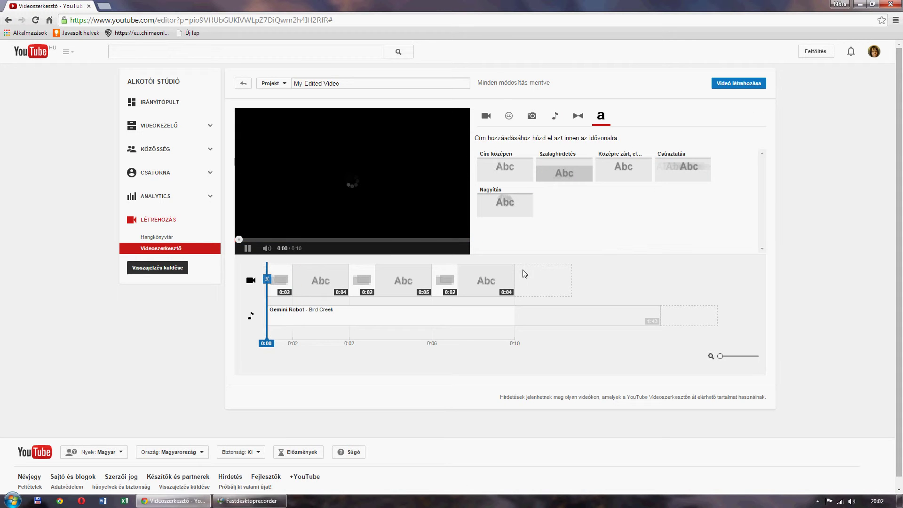
Place a "Pajtaajtó" transition after the third title on the video track
{"action": "left_click", "coordinate": [584, 121]}
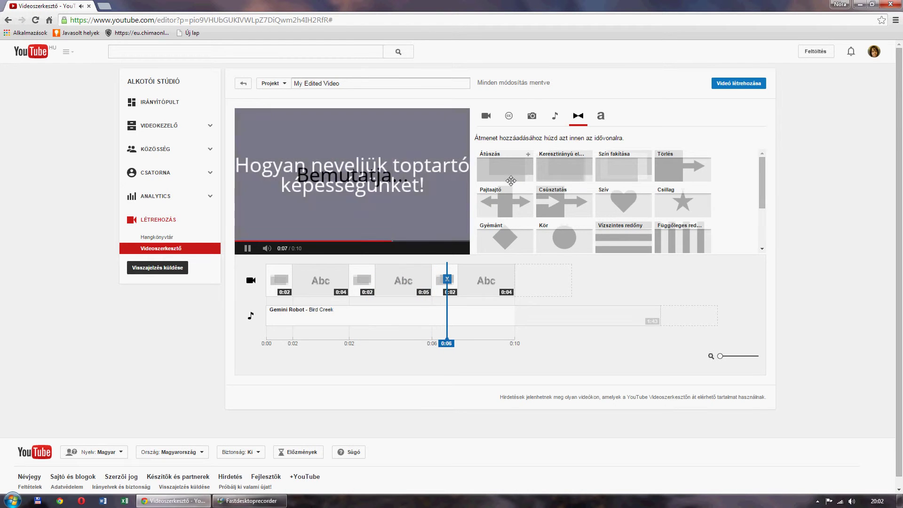
{"action": "left_click_drag", "start_coordinate": [514, 214], "coordinate": [548, 280]}
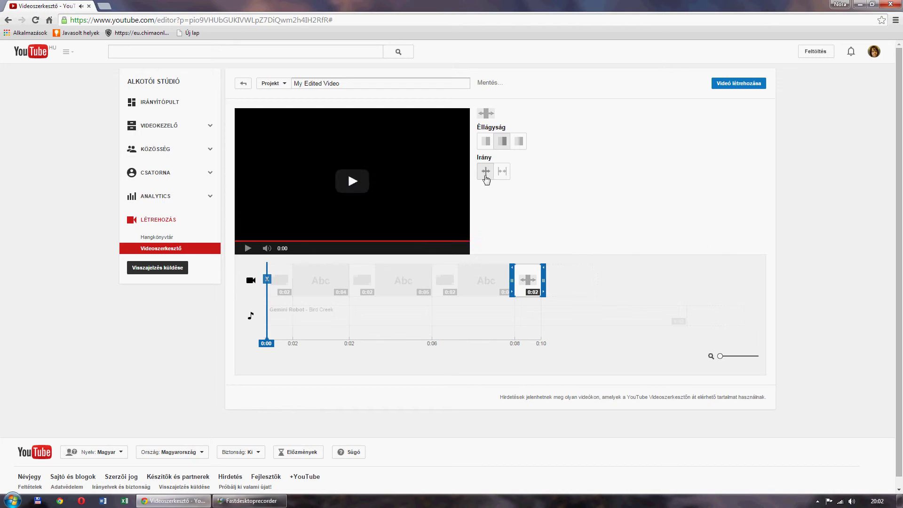
{"action": "left_click", "coordinate": [573, 275]}
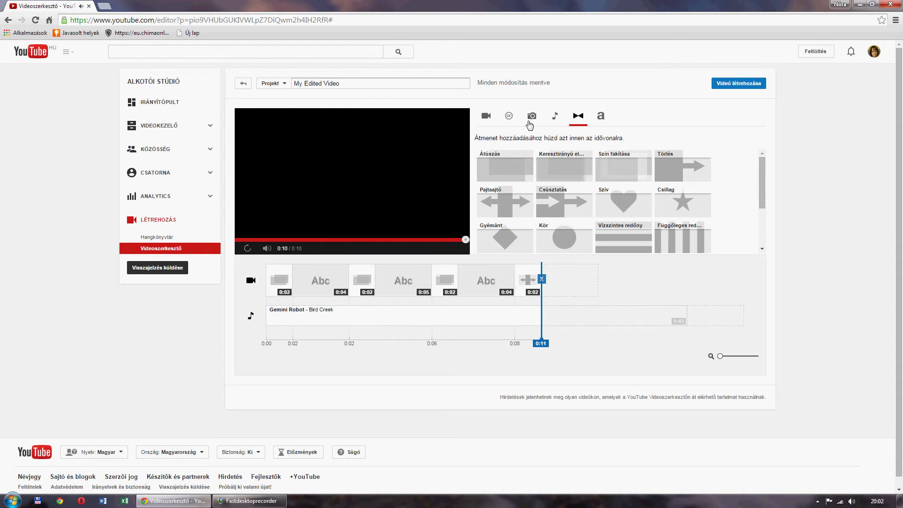
Try to place a "Cím középen" title behind the "Pajtaajtó" transition
{"action": "left_click", "coordinate": [595, 118]}
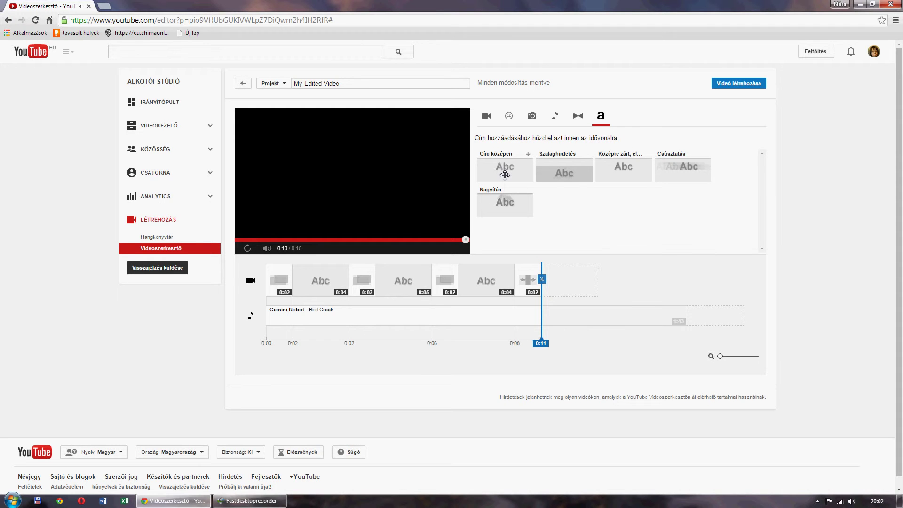
{"action": "left_click_drag", "start_coordinate": [505, 175], "coordinate": [552, 238]}
{"action": "left_click_drag", "start_coordinate": [583, 279], "coordinate": [583, 278]}
Look through the available own videos, Creative Commons videos, photos, music tracks and transitions that can be added to the project
{"action": "left_click", "coordinate": [485, 117]}
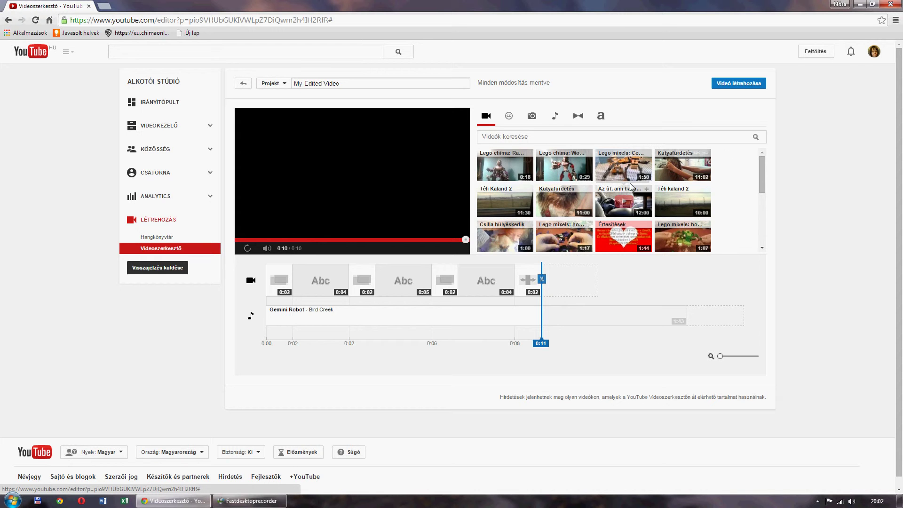
{"action": "scroll", "coordinate": [682, 165], "scroll_direction": "down", "scroll_amount": 5}
{"action": "scroll", "coordinate": [597, 176], "scroll_direction": "down", "scroll_amount": 5}
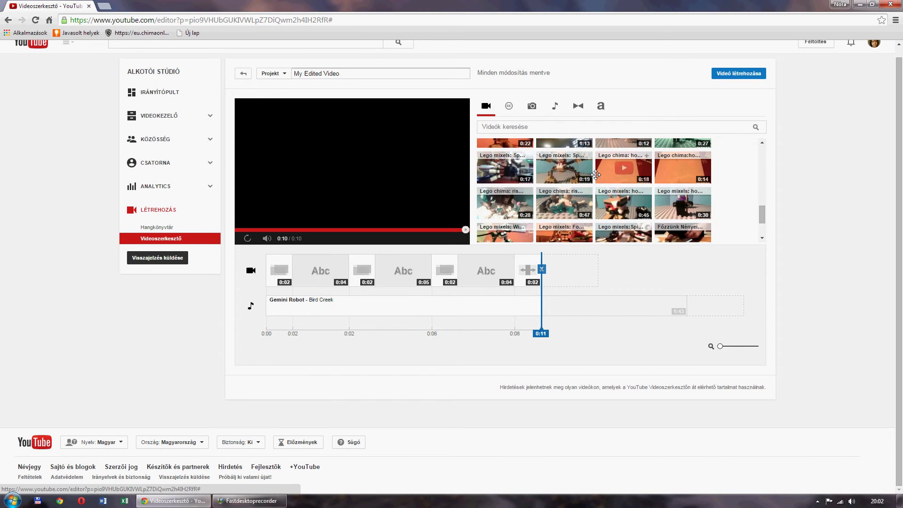
{"action": "scroll", "coordinate": [577, 173], "scroll_direction": "down", "scroll_amount": 8}
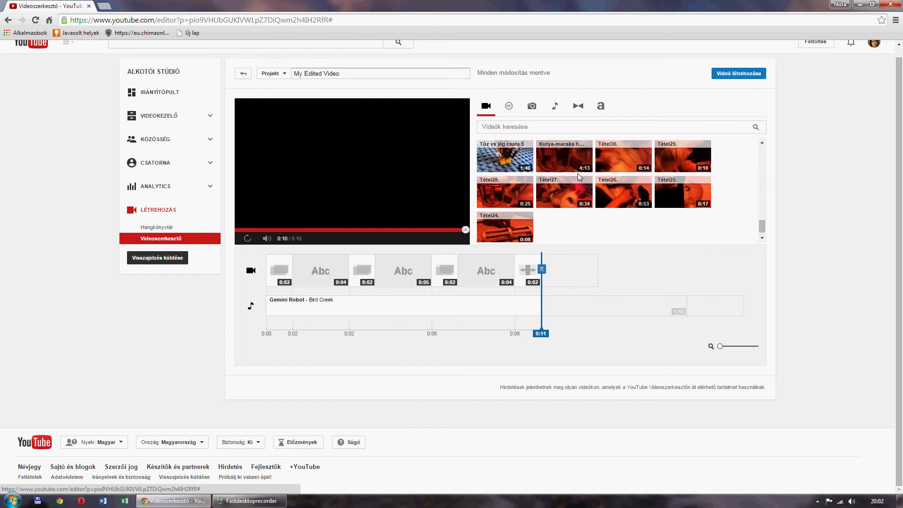
{"action": "scroll", "coordinate": [578, 173], "scroll_direction": "down", "scroll_amount": 5}
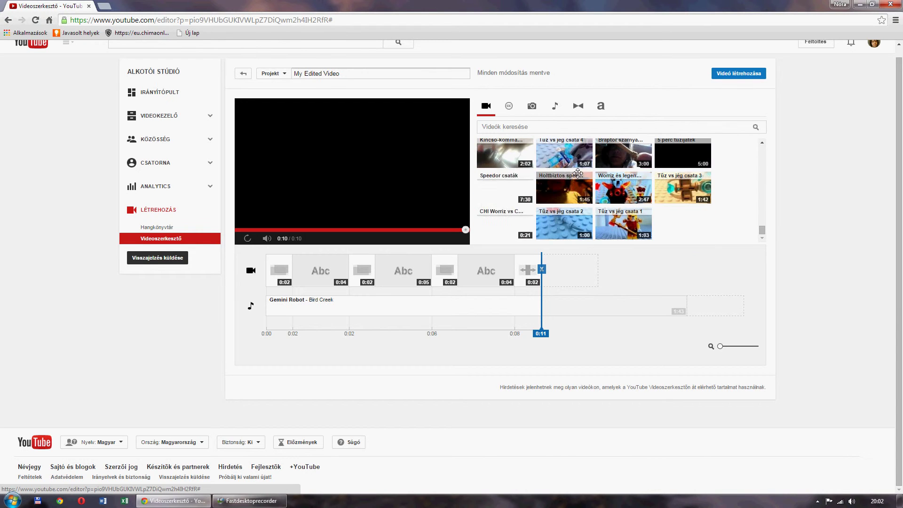
{"action": "scroll", "coordinate": [577, 173], "scroll_direction": "up", "scroll_amount": 20}
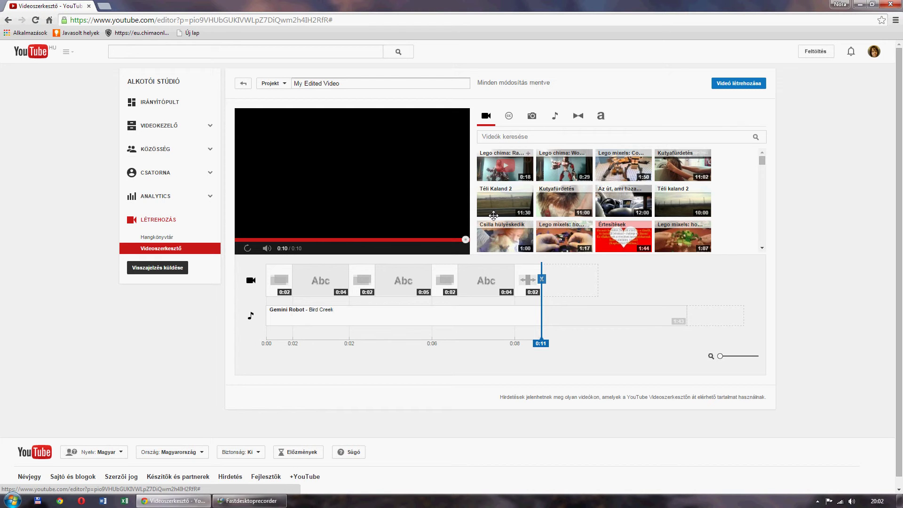
{"action": "left_click_drag", "start_coordinate": [621, 200], "coordinate": [604, 143]}
{"action": "left_click", "coordinate": [509, 115]}
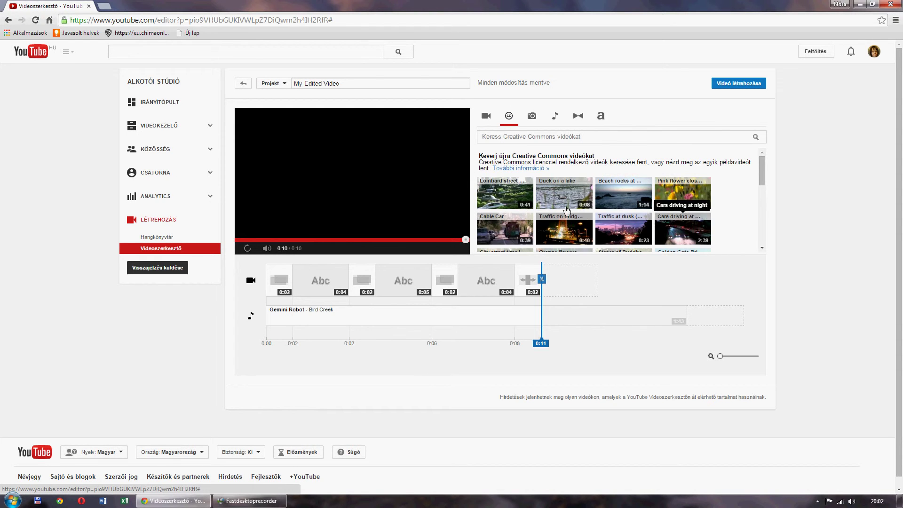
{"action": "scroll", "coordinate": [644, 222], "scroll_direction": "down", "scroll_amount": 3}
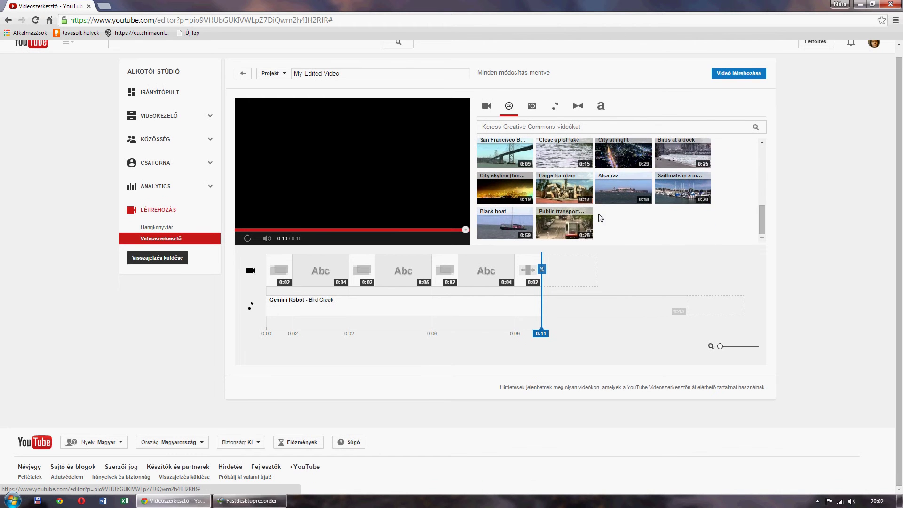
{"action": "scroll", "coordinate": [680, 227], "scroll_direction": "up", "scroll_amount": 5}
{"action": "left_click", "coordinate": [532, 116]}
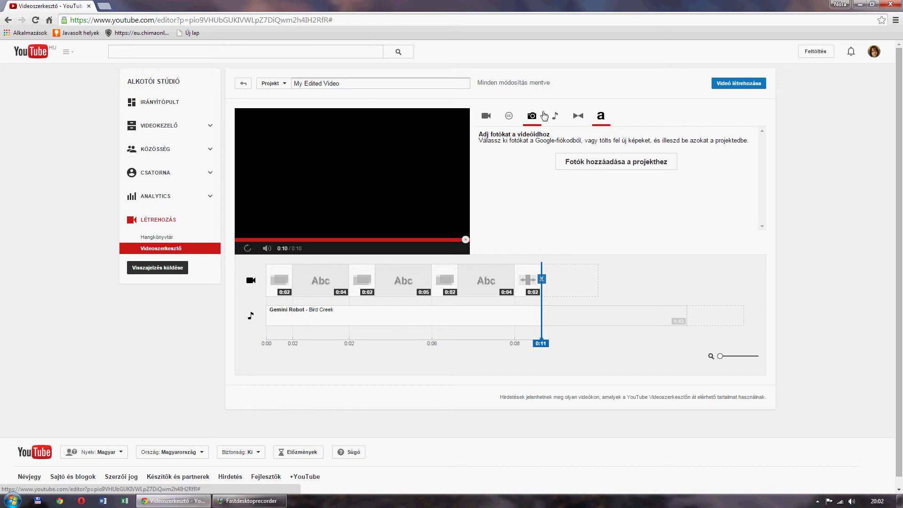
{"action": "left_click", "coordinate": [555, 116]}
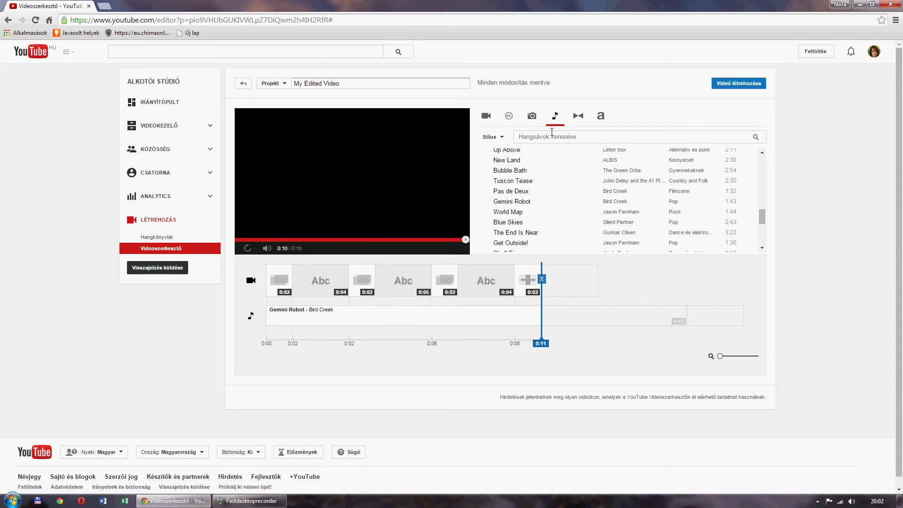
{"action": "left_click", "coordinate": [574, 121]}
{"action": "scroll", "coordinate": [588, 193], "scroll_direction": "down", "scroll_amount": 1}
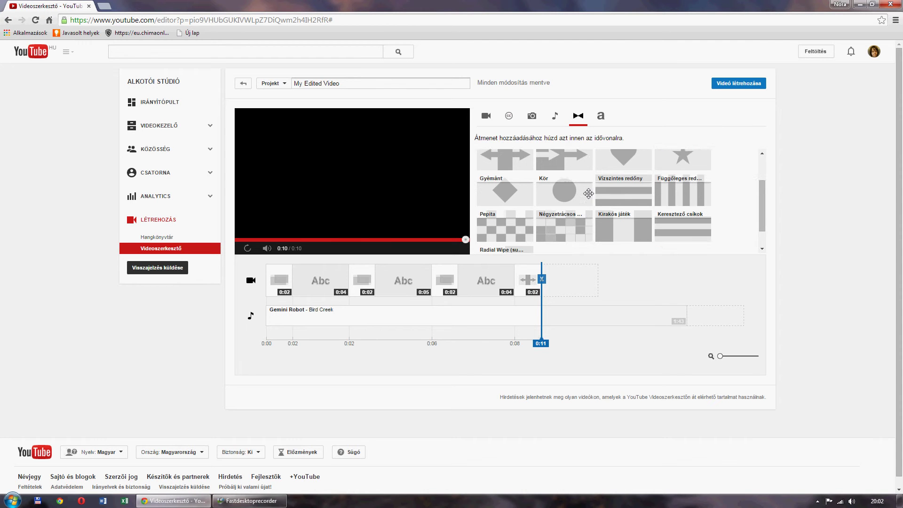
{"action": "scroll", "coordinate": [639, 152], "scroll_direction": "up", "scroll_amount": 1}
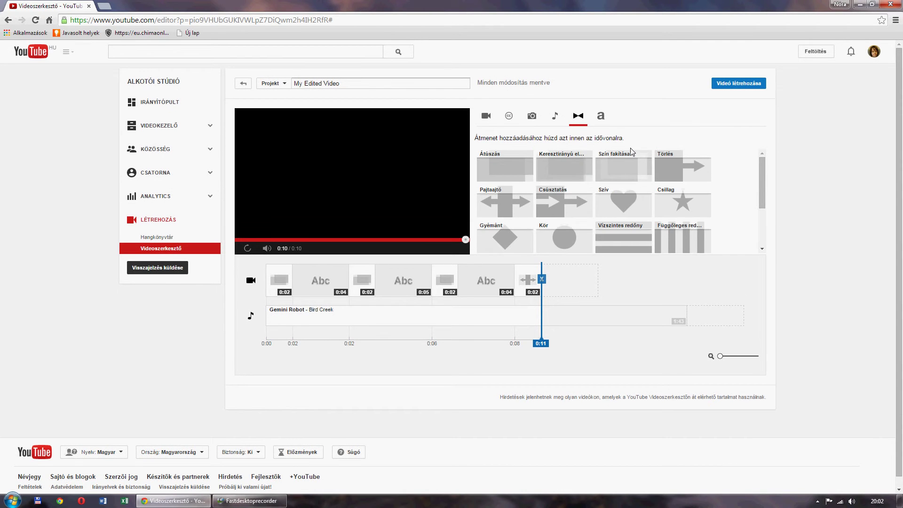
Add a fourth "Cím középen" title at the end of the video track and set its text size to "Kicsi"
{"action": "left_click", "coordinate": [601, 116]}
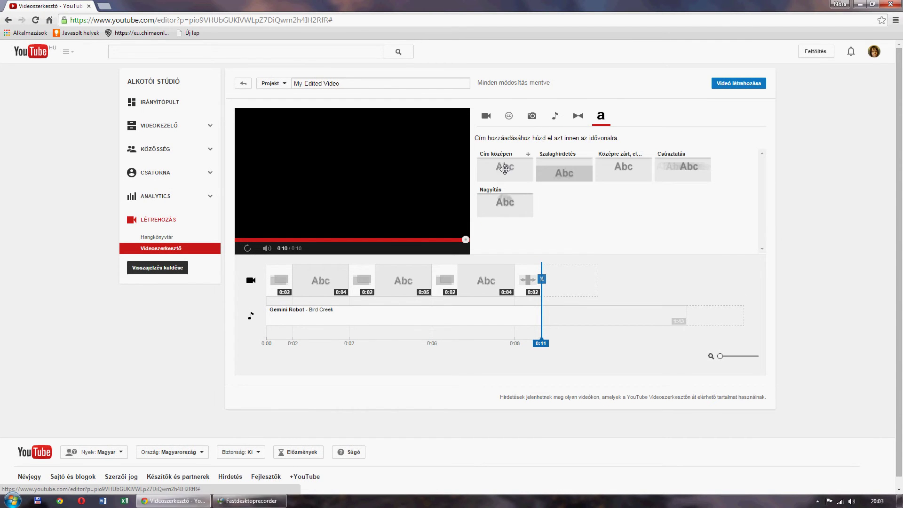
{"action": "left_click_drag", "start_coordinate": [515, 176], "coordinate": [574, 271]}
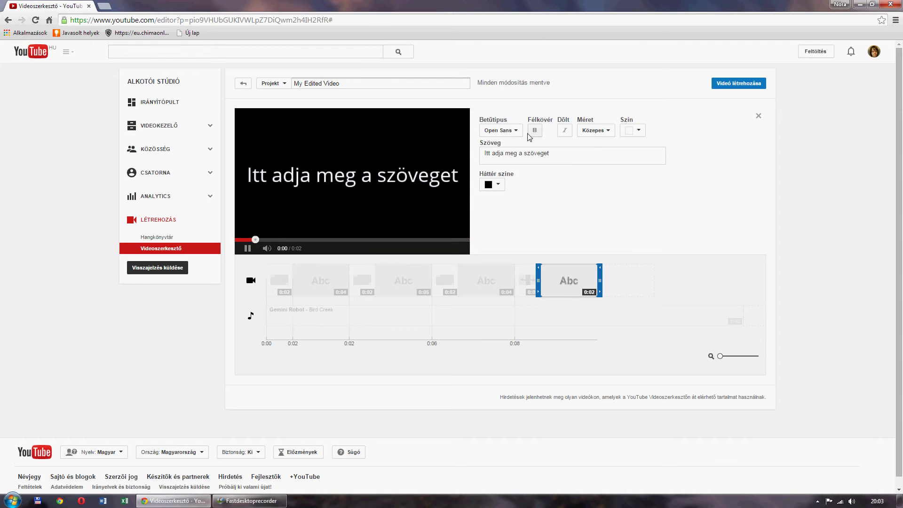
{"action": "left_click", "coordinate": [606, 131]}
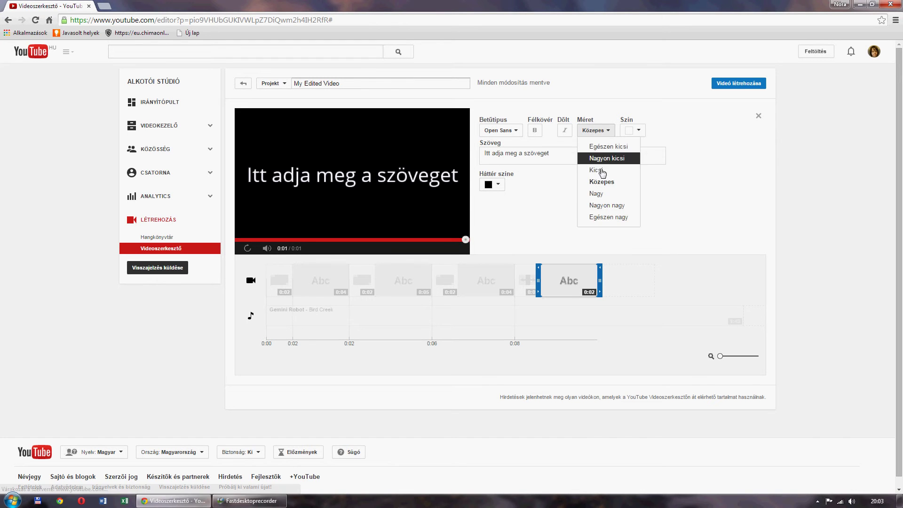
{"action": "left_click", "coordinate": [602, 173]}
Give the fourth title black text on a white background
{"action": "left_click", "coordinate": [496, 185]}
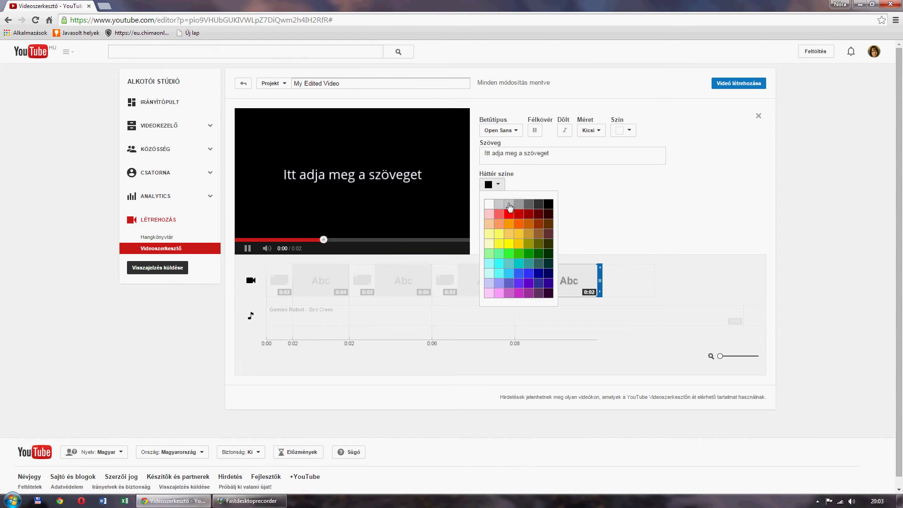
{"action": "left_click", "coordinate": [490, 205]}
{"action": "left_click", "coordinate": [629, 131]}
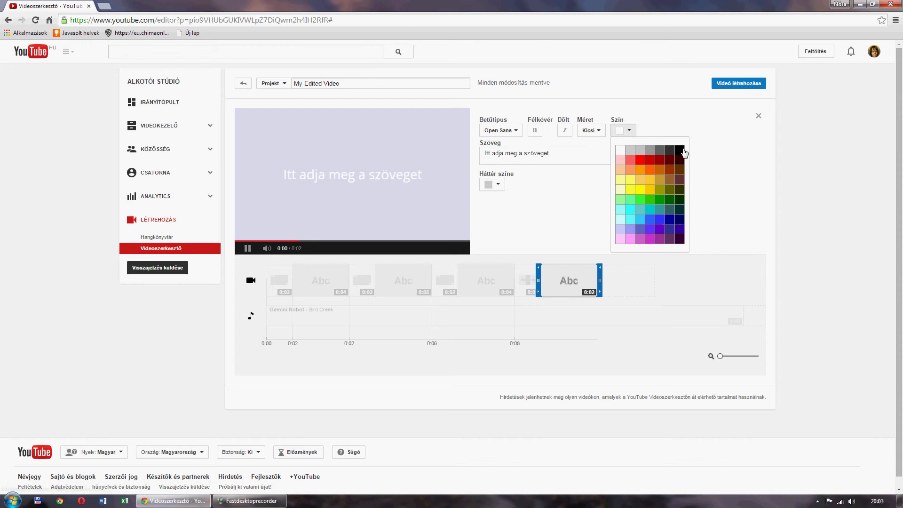
{"action": "left_click", "coordinate": [680, 150]}
{"action": "left_click", "coordinate": [497, 184]}
{"action": "left_click", "coordinate": [489, 204]}
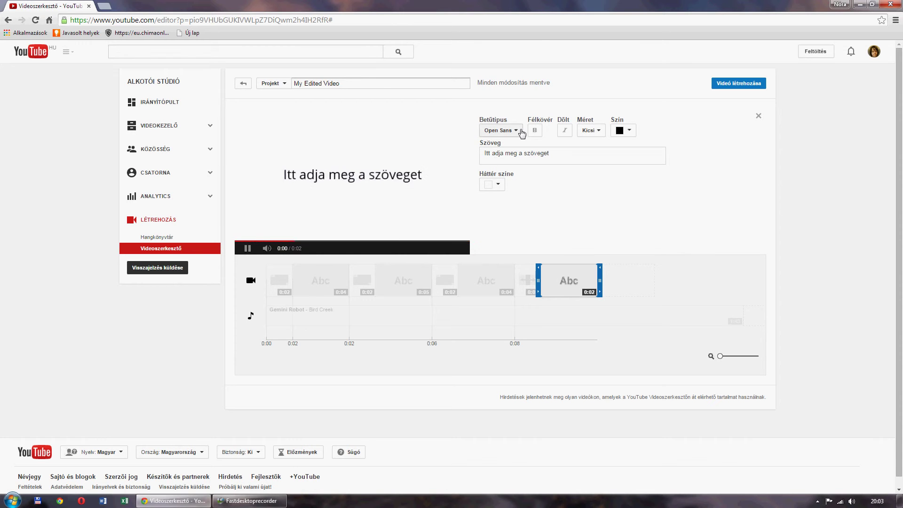
Set the fourth title's font to Economica
{"action": "left_click", "coordinate": [519, 134]}
{"action": "scroll", "coordinate": [505, 200], "scroll_direction": "down", "scroll_amount": 2}
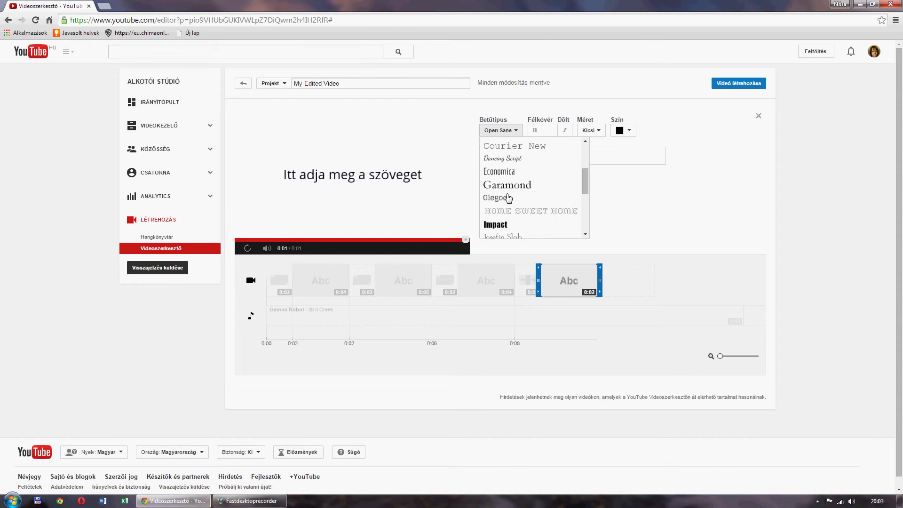
{"action": "left_click", "coordinate": [500, 171]}
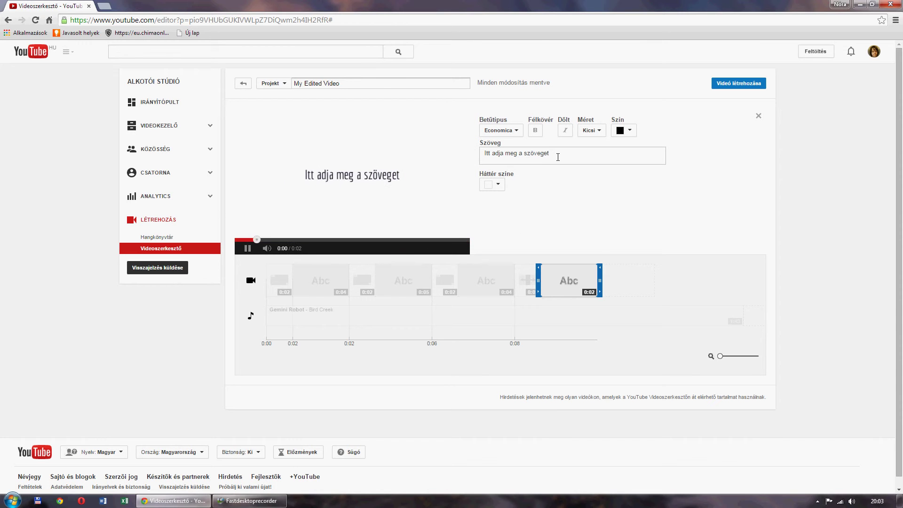
Replace the fourth title's placeholder text with "Toptartó képességnek azt nevezném, amikor"
{"action": "key", "text": "BackSpace"}
{"action": "key", "text": "BackSpace"}
{"action": "key", "text": "BackSpace"}
{"action": "key", "text": "BackSpace"}
{"action": "key", "text": "BackSpace"}
{"action": "key", "text": "BackSpace"}
{"action": "key", "text": "BackSpace"}
{"action": "key", "text": "BackSpace"}
{"action": "key", "text": "BackSpace"}
{"action": "key", "text": "BackSpace"}
{"action": "key", "text": "BackSpace"}
{"action": "key", "text": "BackSpace"}
{"action": "key", "text": "BackSpace"}
{"action": "key", "text": "BackSpace"}
{"action": "key", "text": "BackSpace"}
{"action": "key", "text": "BackSpace"}
{"action": "key", "text": "BackSpace"}
{"action": "key", "text": "BackSpace"}
{"action": "key", "text": "BackSpace"}
{"action": "key", "text": "BackSpace"}
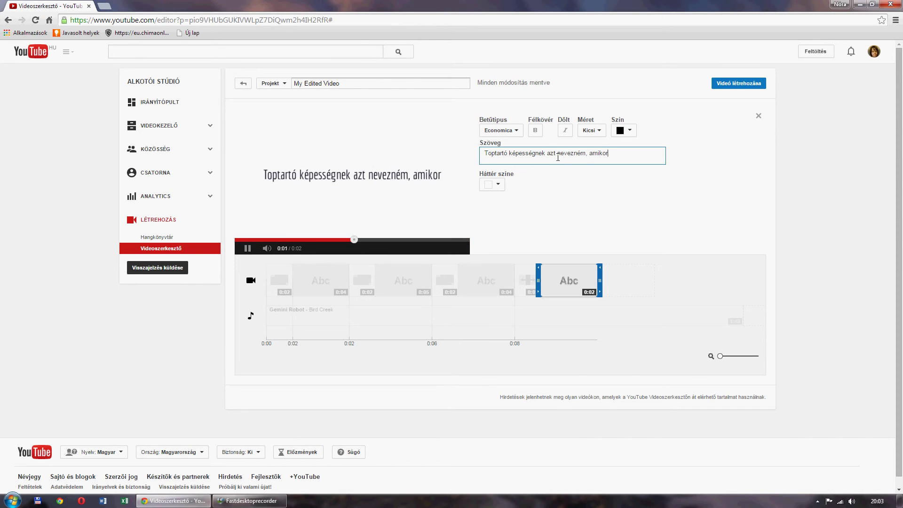
Add a second line to the fourth title reading "arra ügyelünk, hogy a jövőben ne legyen probléma"
{"action": "key", "text": "Return"}
{"action": "type", "text": "arra ügyelünk"}
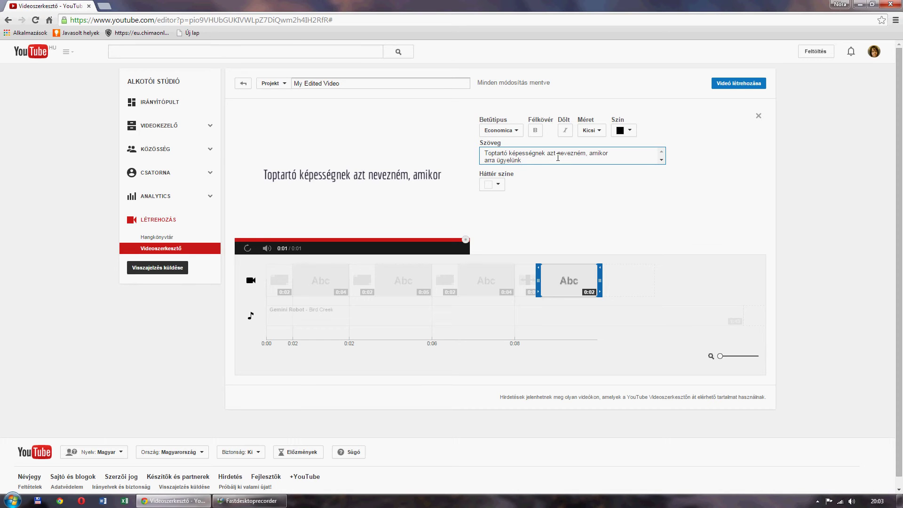
{"action": "type", "text": "hogy a jövőben ne"}
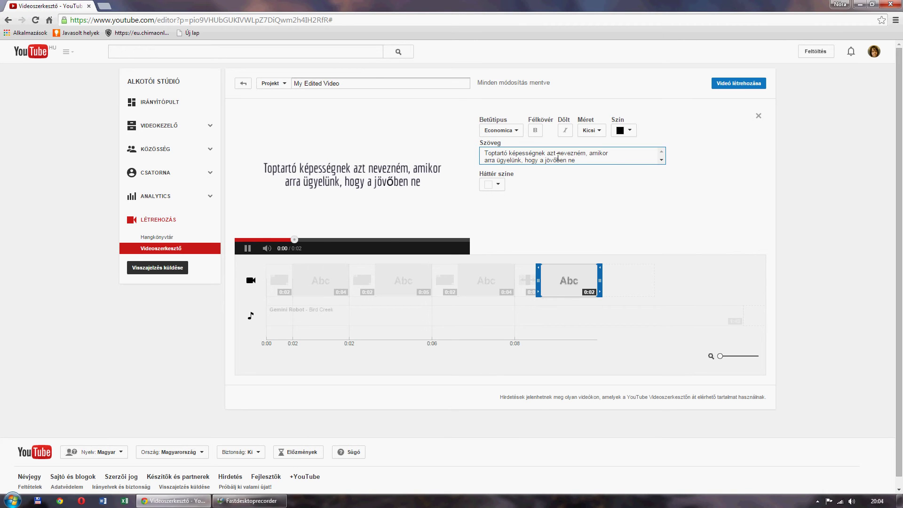
{"action": "type", "text": "legy"}
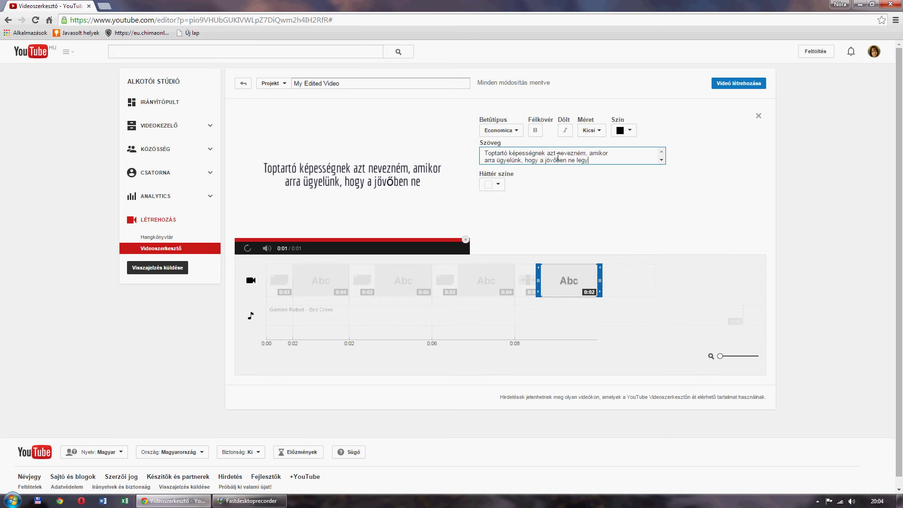
{"action": "type", "text": "en"}
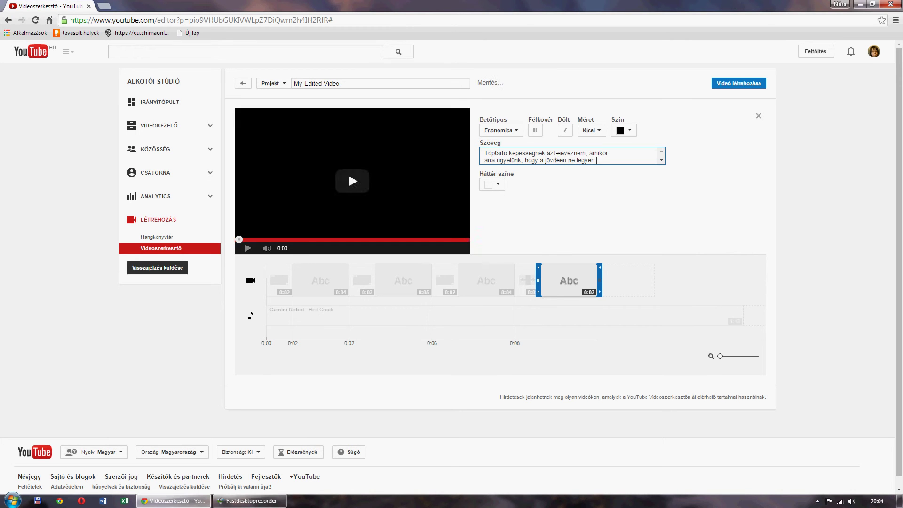
{"action": "type", "text": " problé"}
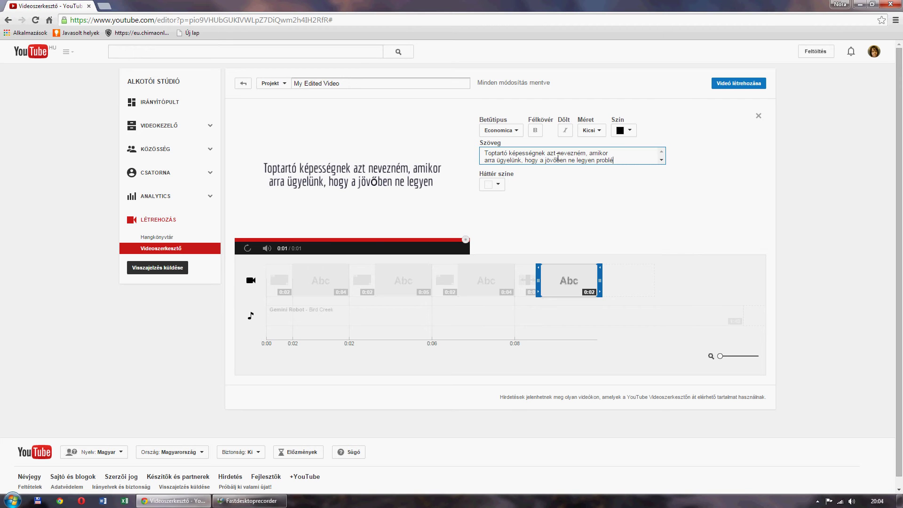
{"action": "type", "text": "ma"}
Add the example "(Pl. elfogy a virsli, éhesek leszünk vagy lemerül a telefonunk)." on a new line of the fourth title
{"action": "key", "text": "Return"}
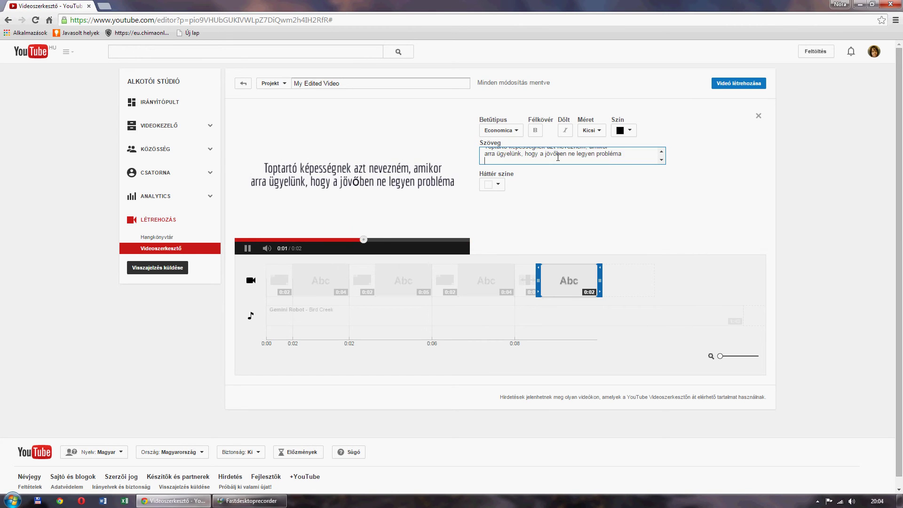
{"action": "type", "text": "()"}
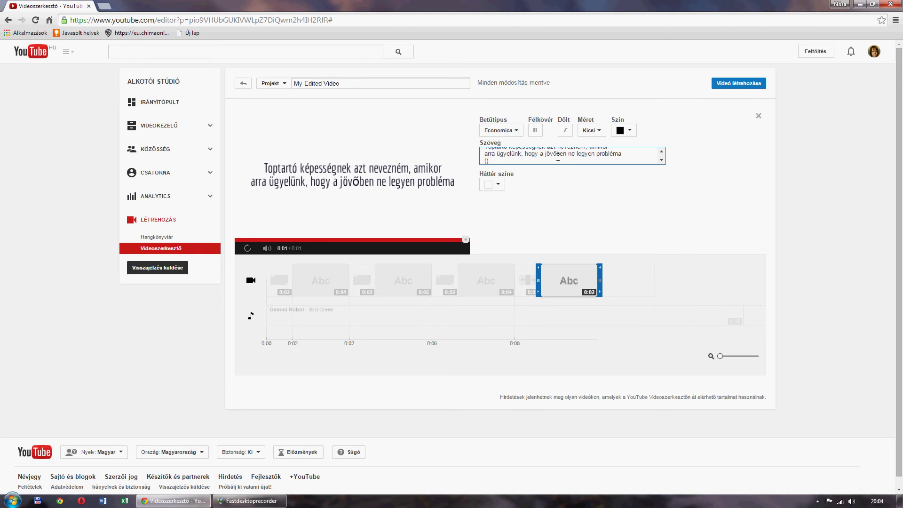
{"action": "type", "text": "pl."}
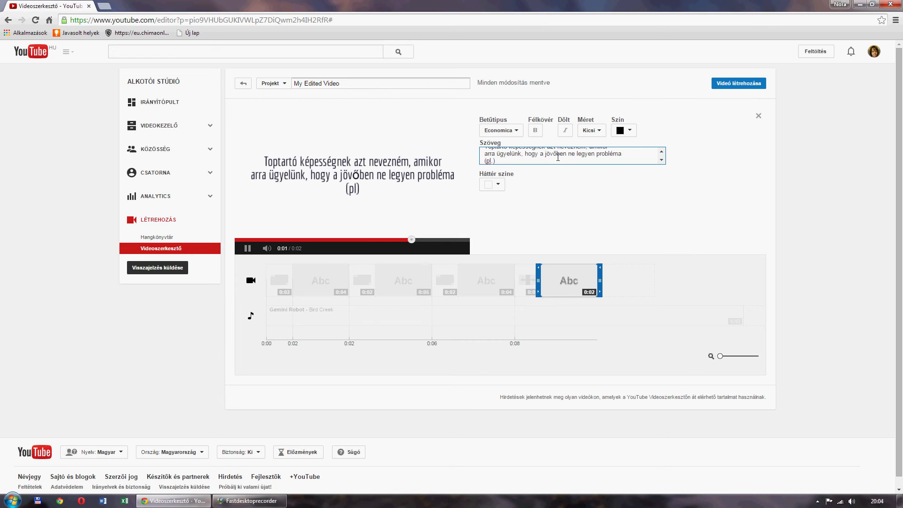
{"action": "key", "text": "BackSpace"}
{"action": "type", "text": "Pl. elfogy a virsli,"}
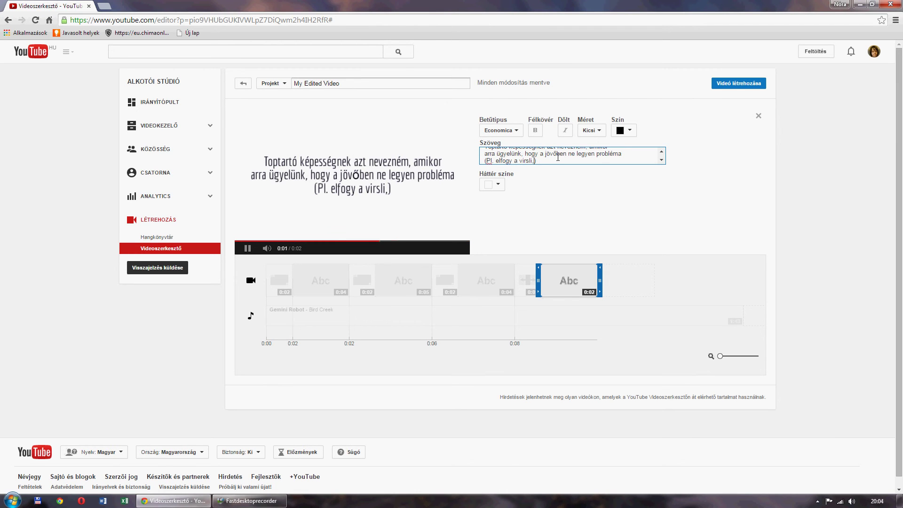
{"action": "type", "text": " éhesek lesz"}
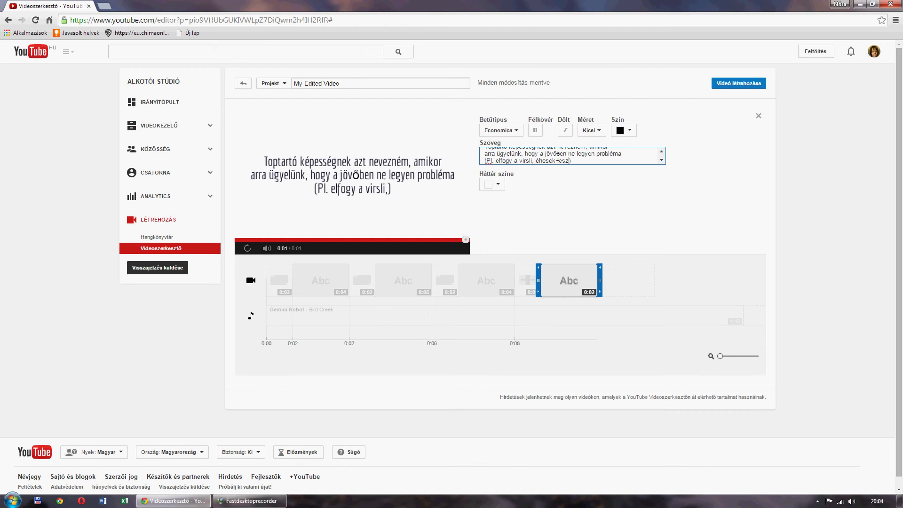
{"action": "type", "text": "ünk"}
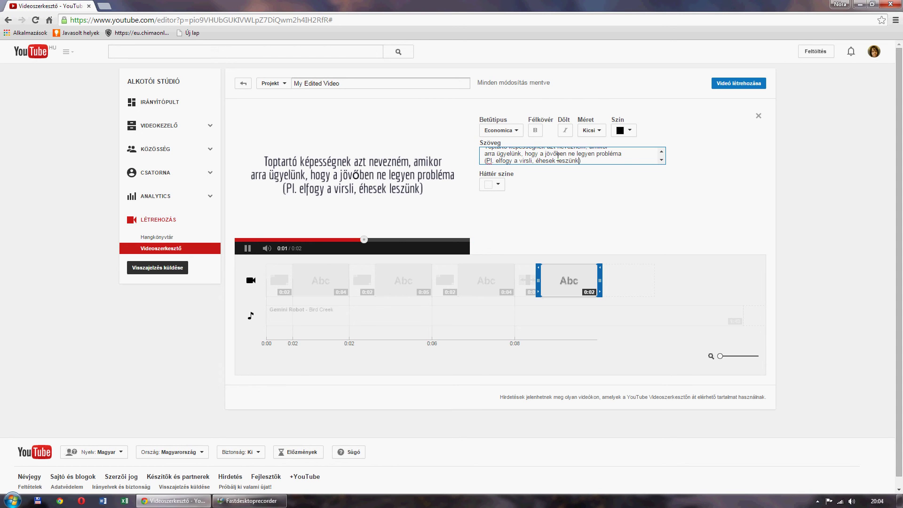
{"action": "type", "text": " vagy lemerül a"}
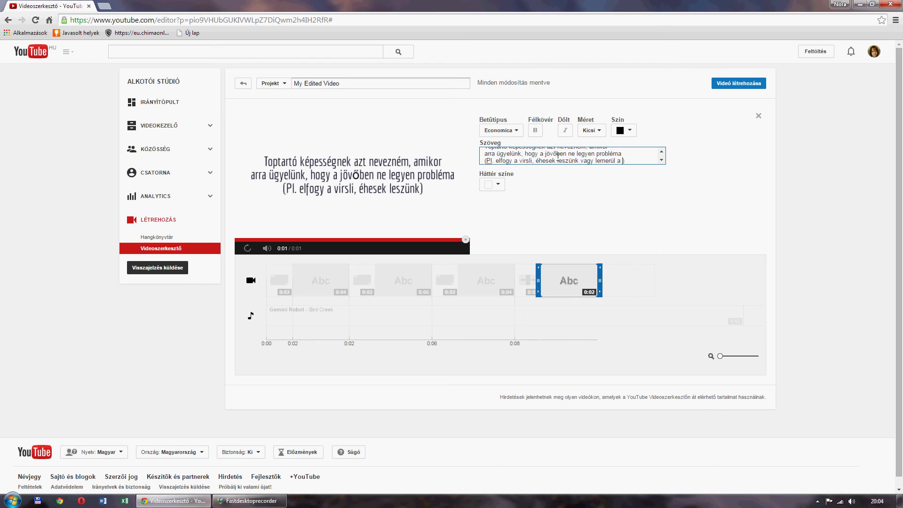
{"action": "type", "text": " tele"}
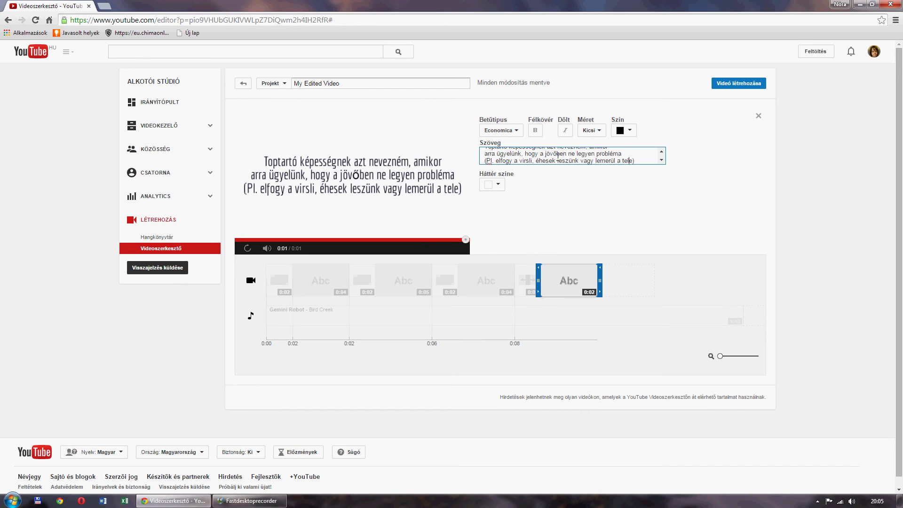
{"action": "key", "text": "Return"}
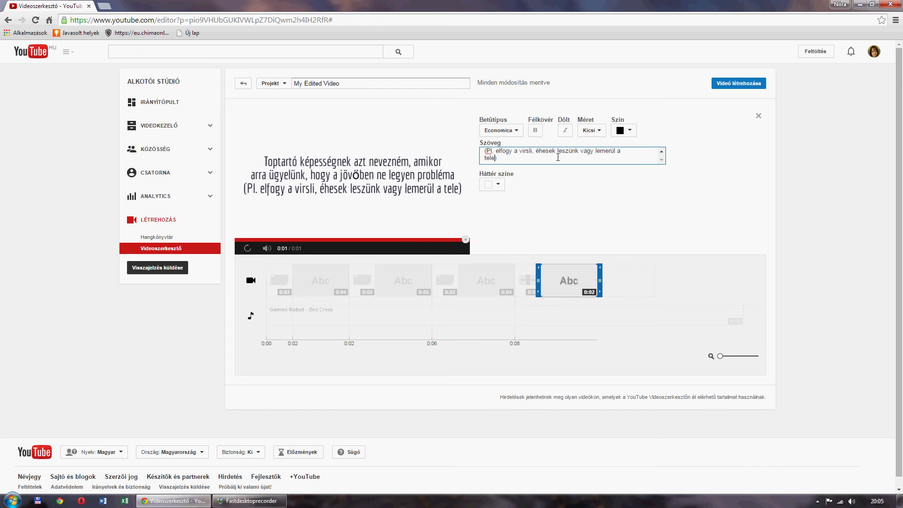
{"action": "type", "text": "fonunk"}
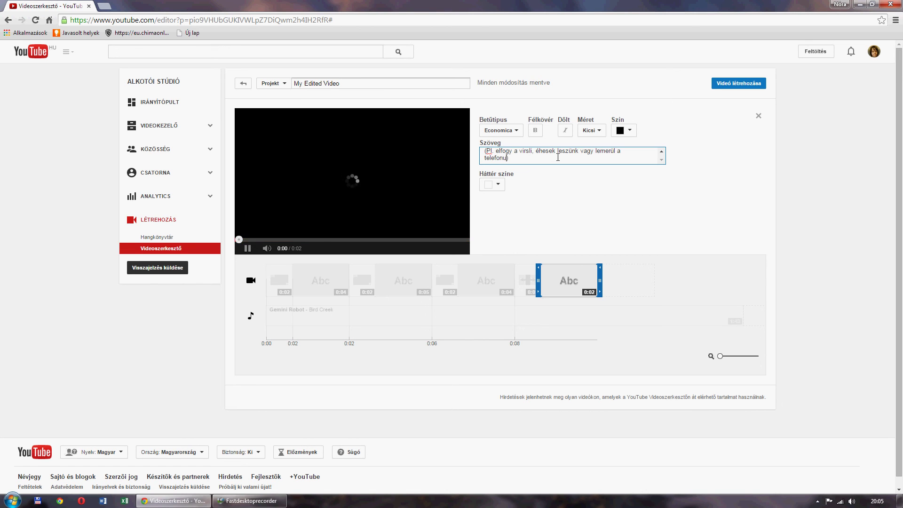
{"action": "type", "text": "."}
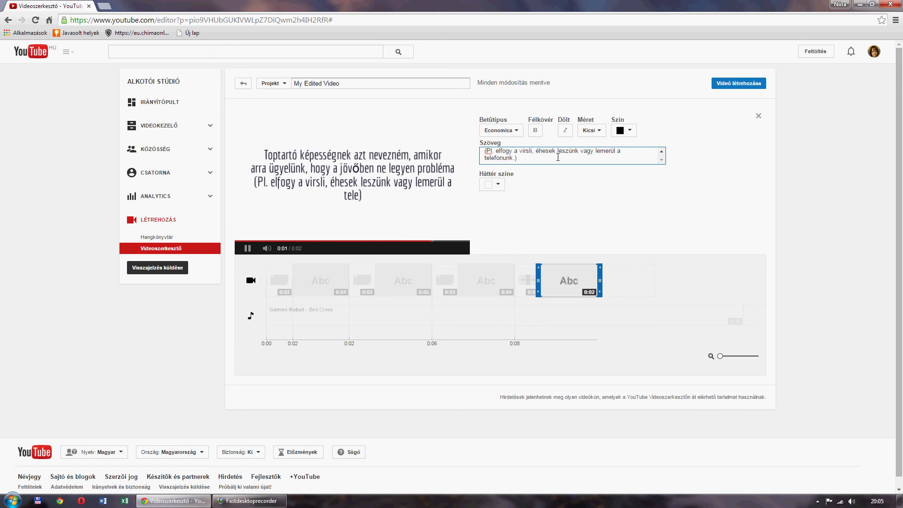
{"action": "key", "text": "BackSpace"}
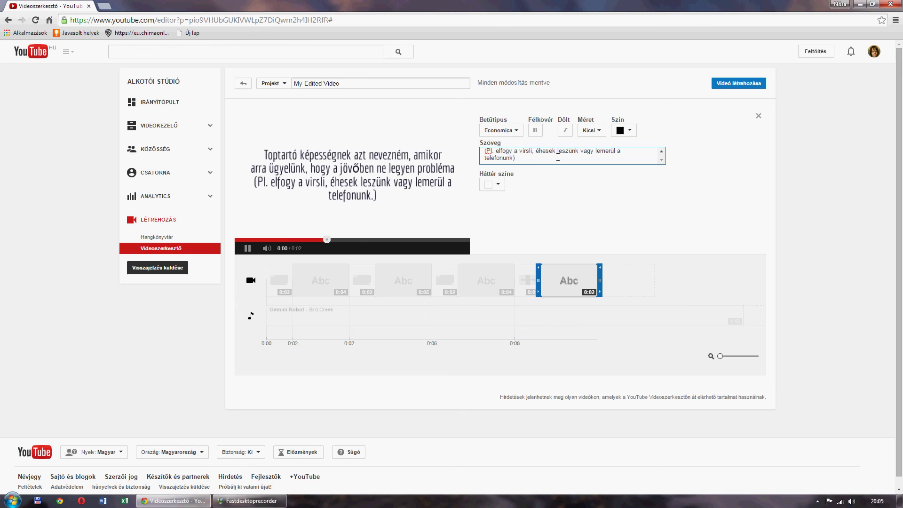
{"action": "type", "text": "."}
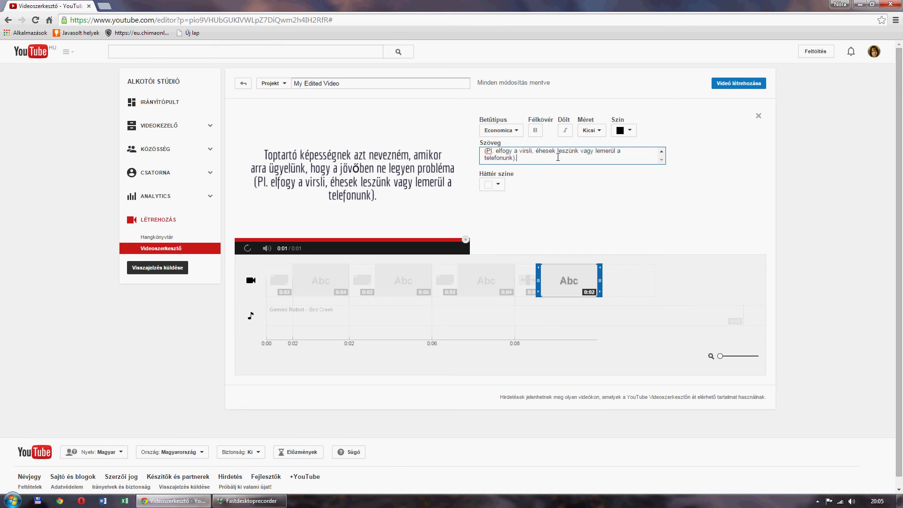
Extend the fourth title's duration to 5 seconds and close its settings
{"action": "left_click_drag", "start_coordinate": [601, 280], "coordinate": [561, 276]}
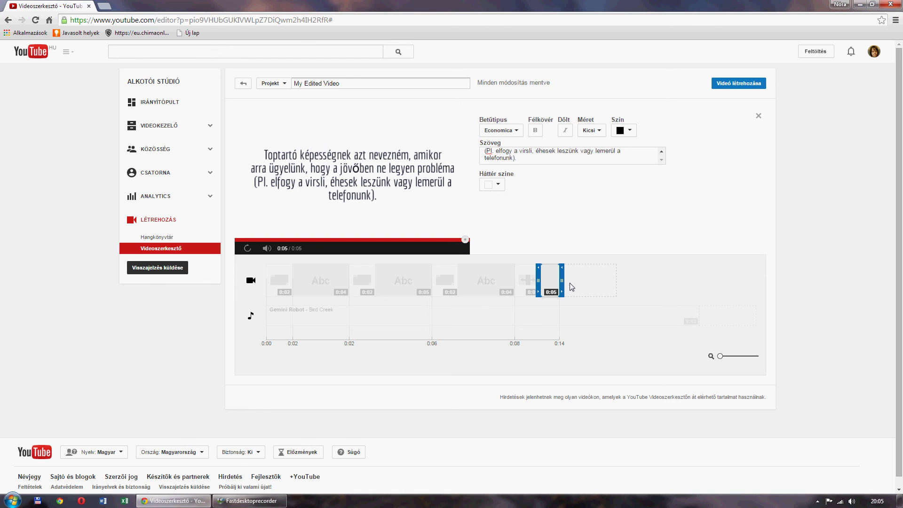
{"action": "left_click", "coordinate": [595, 288]}
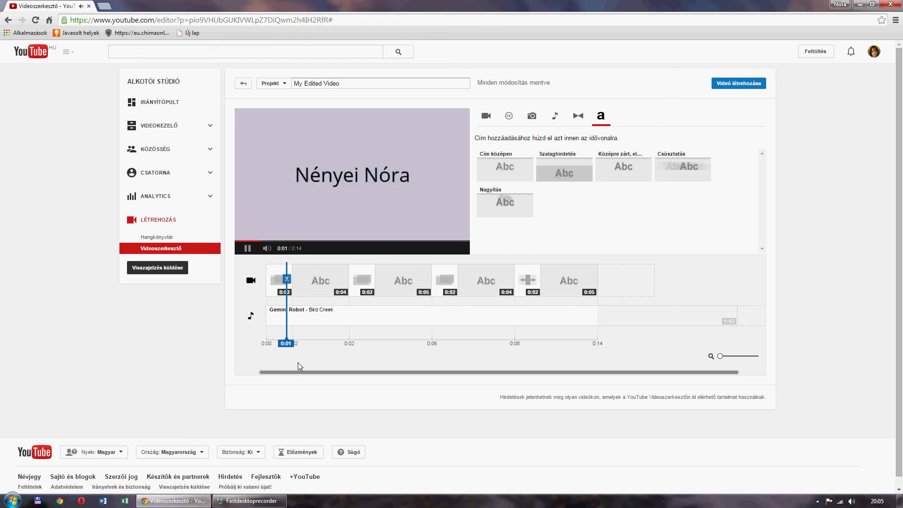
{"action": "mouse_move", "coordinate": [548, 169]}
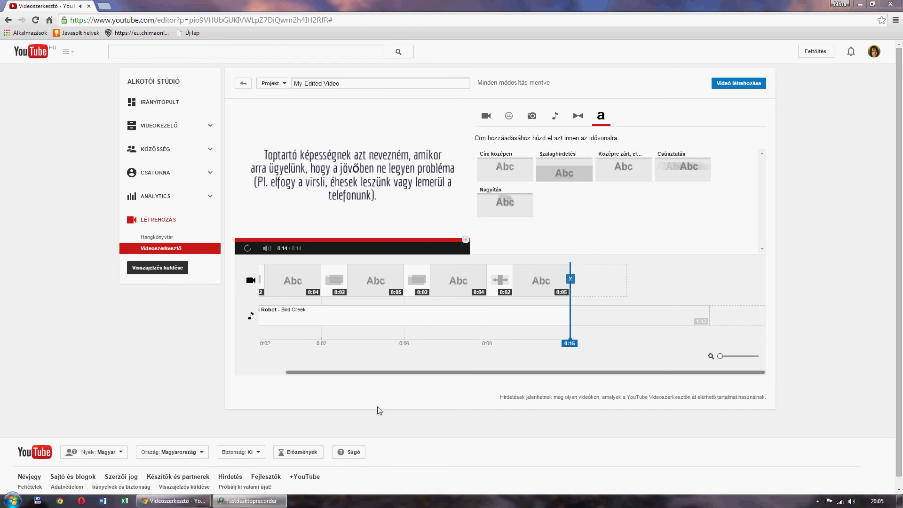
{"action": "left_click", "coordinate": [264, 501]}
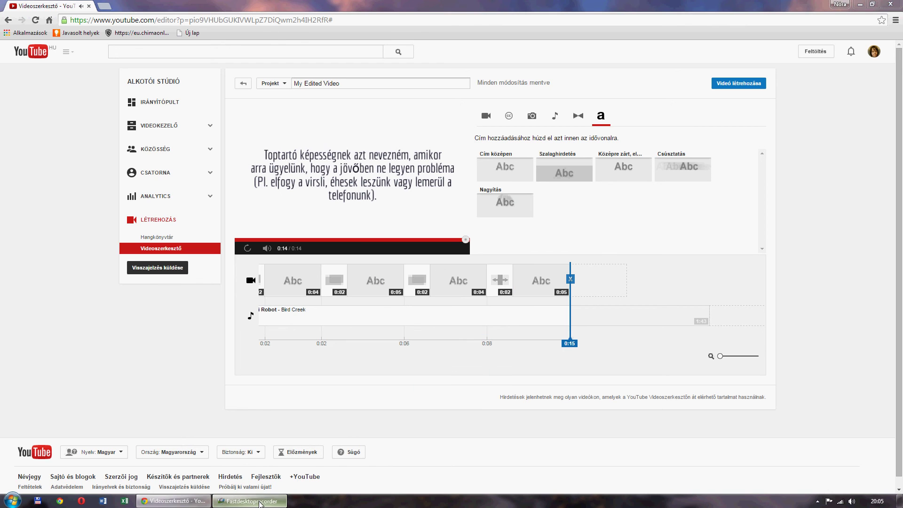